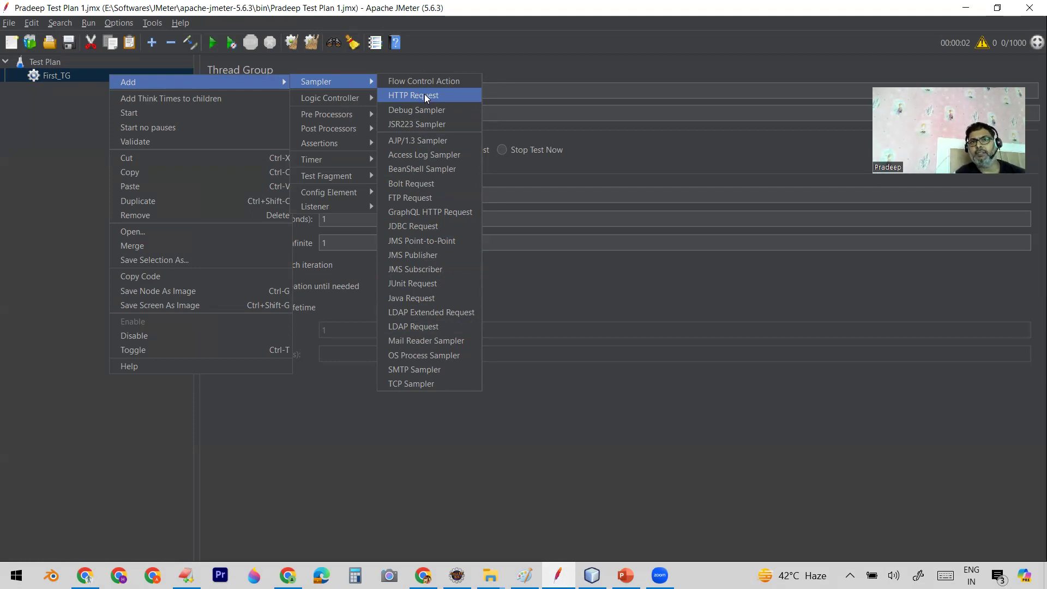
Step: Add an HTTP Request sampler to the First_TG thread group and name it "GetStudentById Request", checking the endpoint notes in EditPlus
{"action": "left_click", "coordinate": [426, 96]}
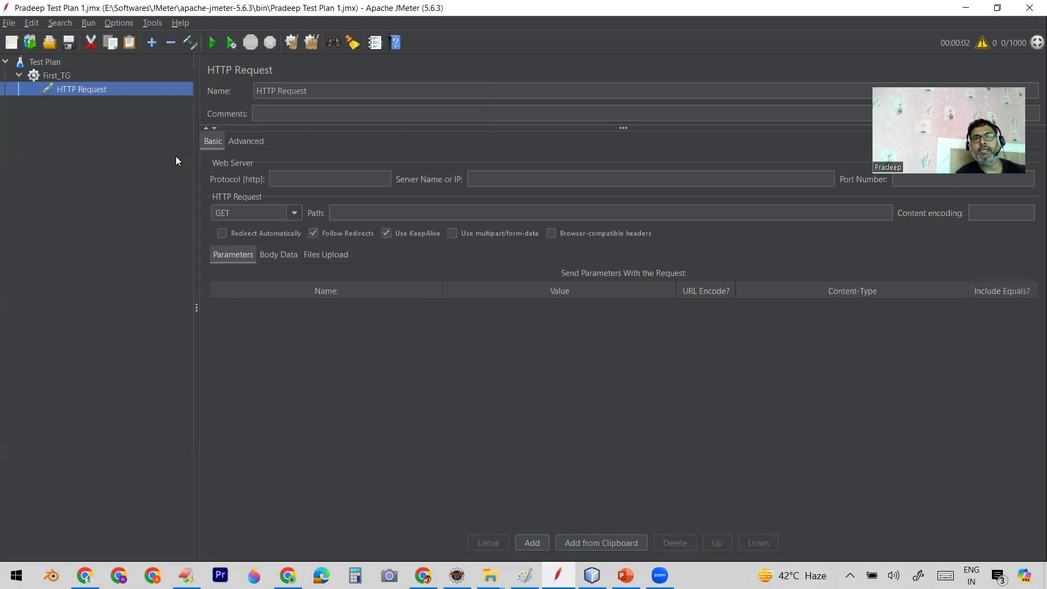
{"action": "triple_click", "coordinate": [338, 90]}
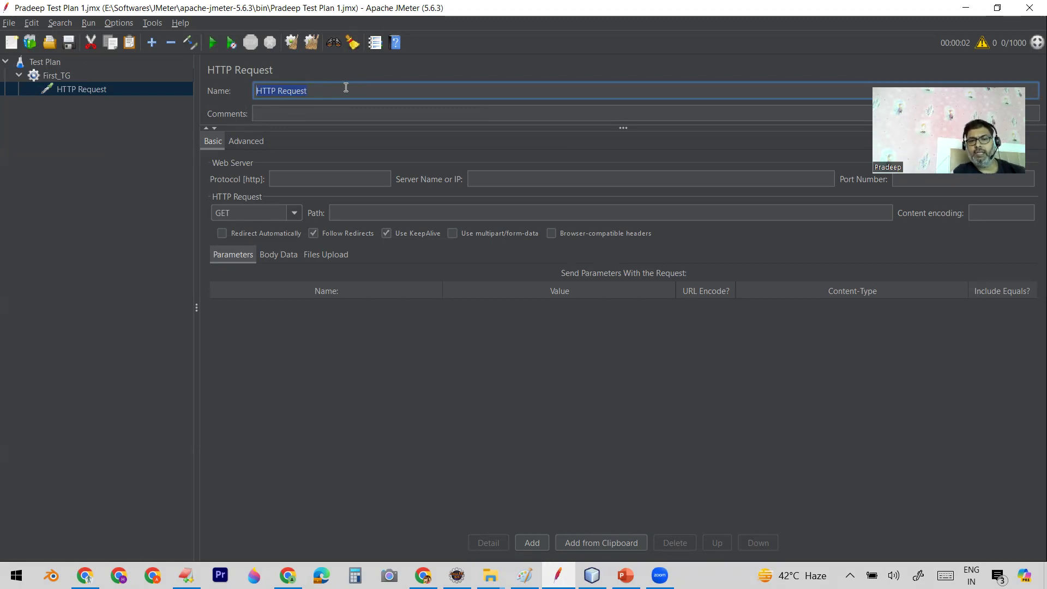
{"action": "left_click", "coordinate": [186, 576]}
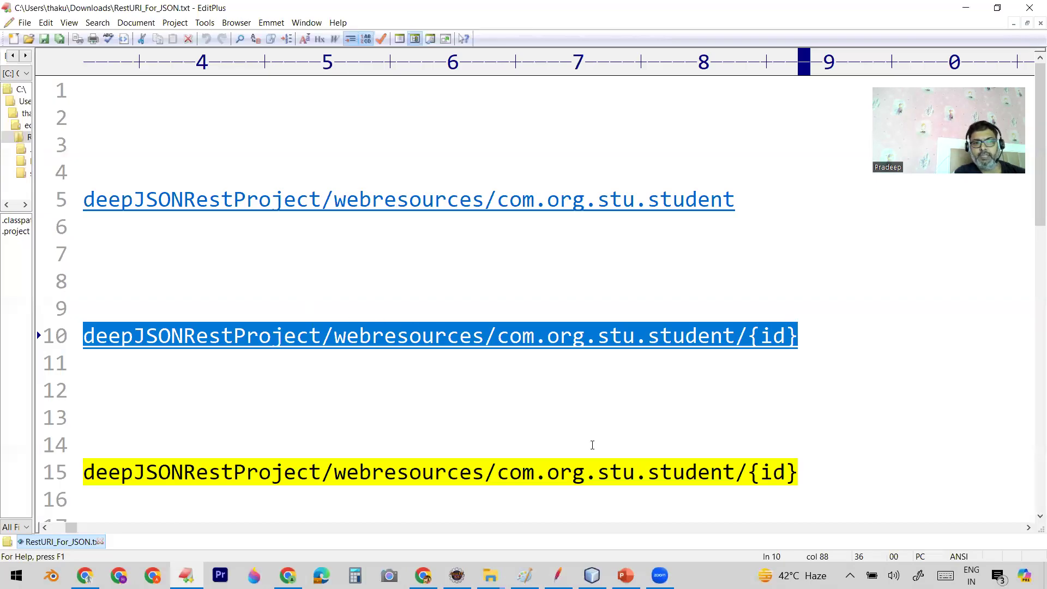
{"action": "scroll", "coordinate": [420, 285], "scroll_direction": "left", "scroll_amount": 5}
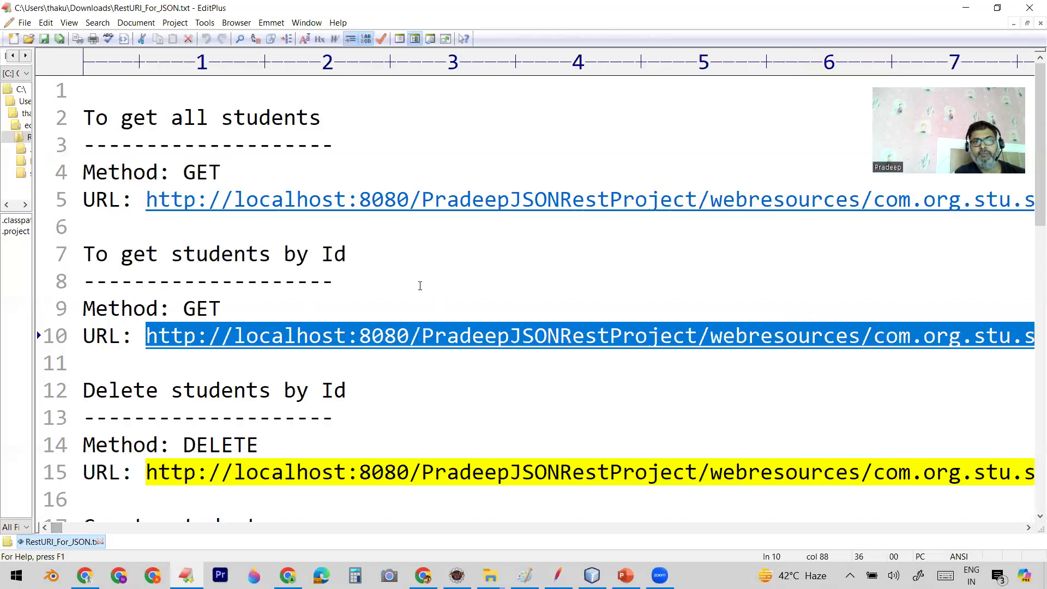
{"action": "left_click", "coordinate": [420, 286]}
{"action": "left_click_drag", "start_coordinate": [171, 254], "coordinate": [309, 256]}
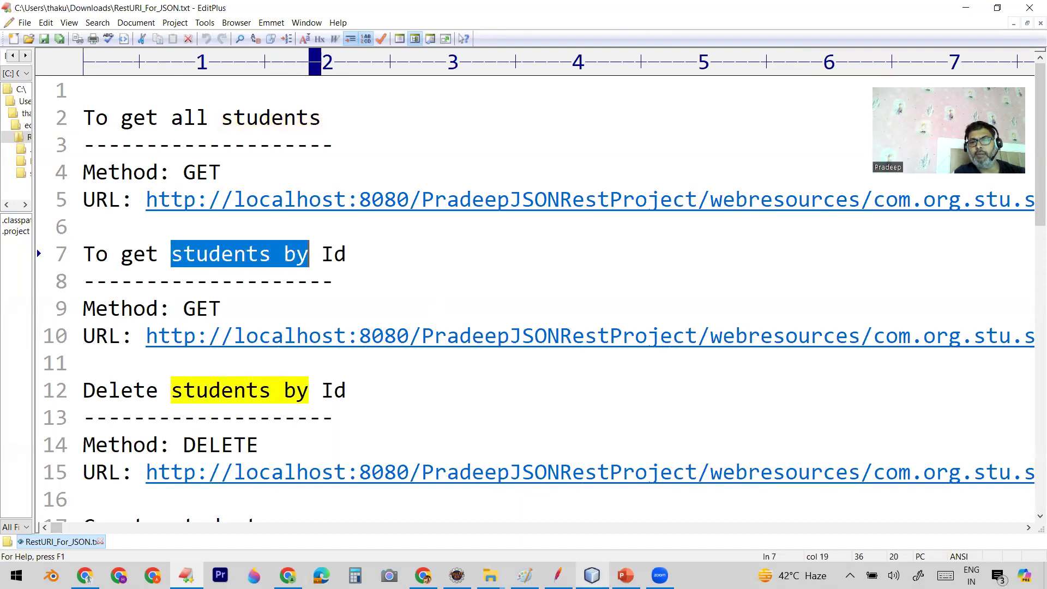
{"action": "left_click", "coordinate": [556, 574]}
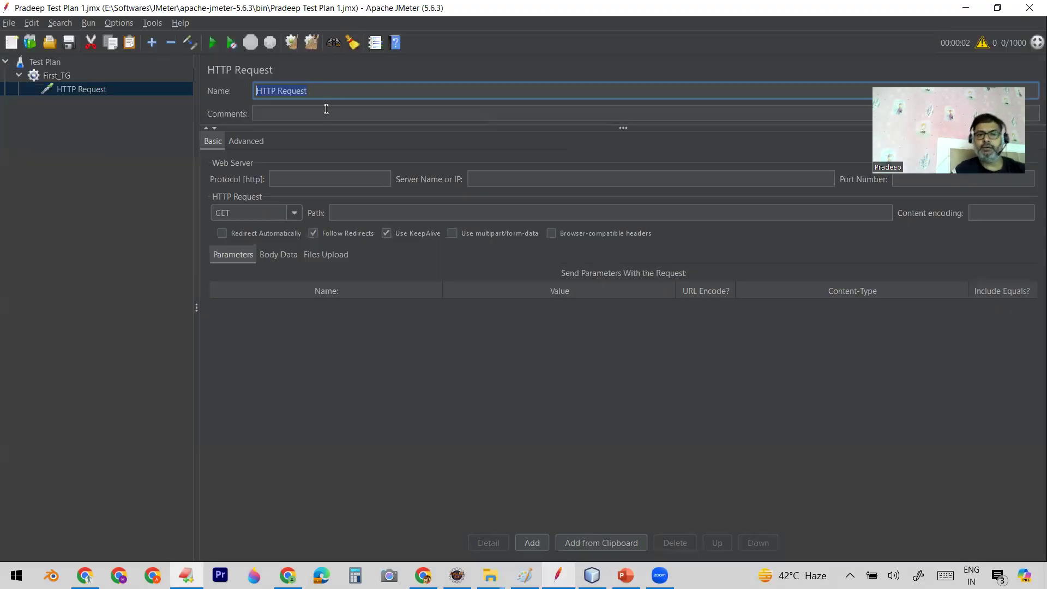
{"action": "type", "text": "GetS"}
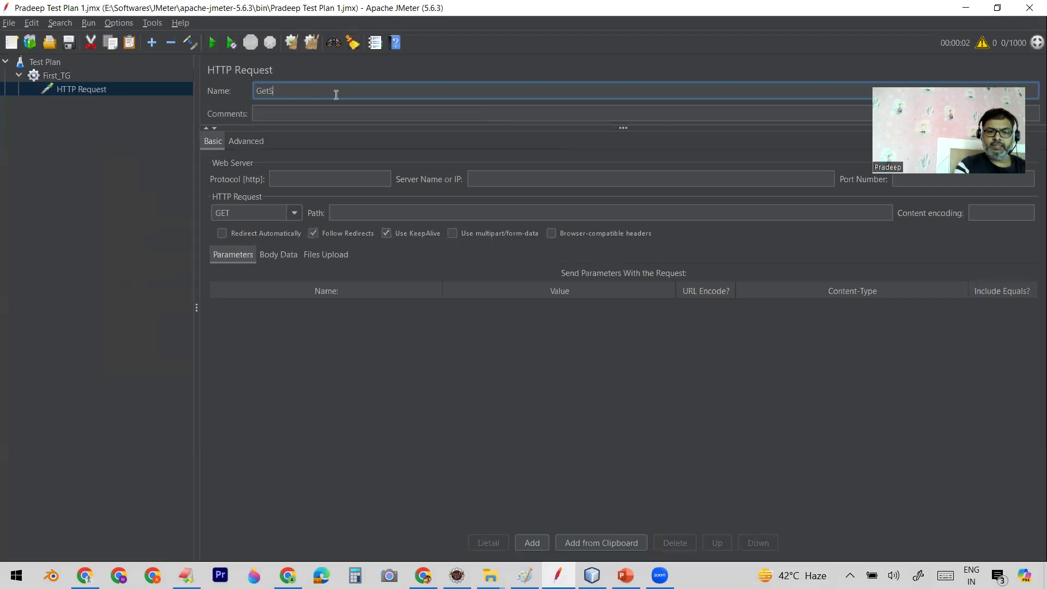
{"action": "type", "text": "tudent"}
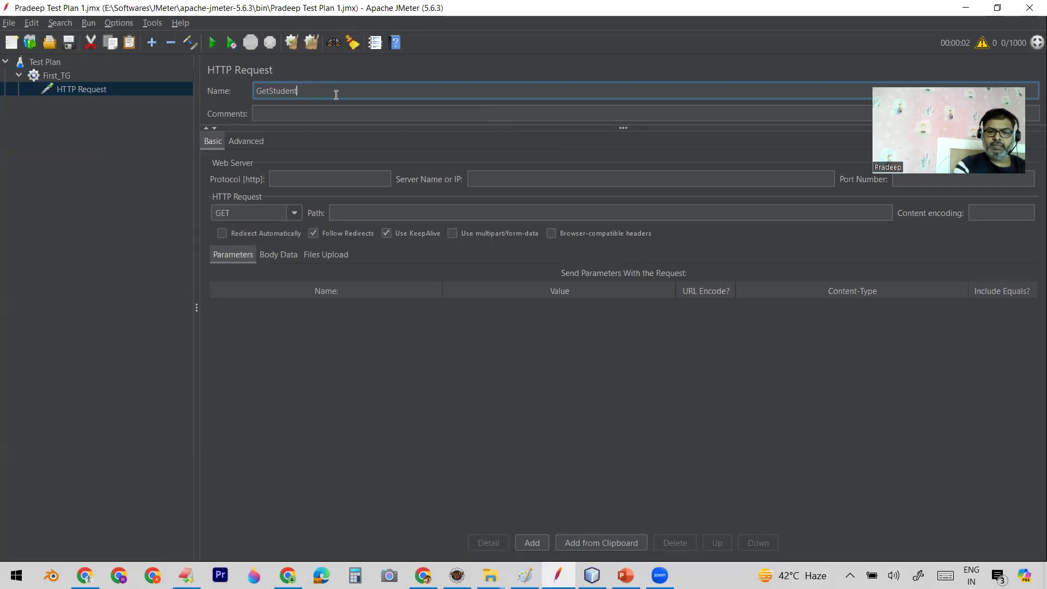
{"action": "type", "text": "ById Request"}
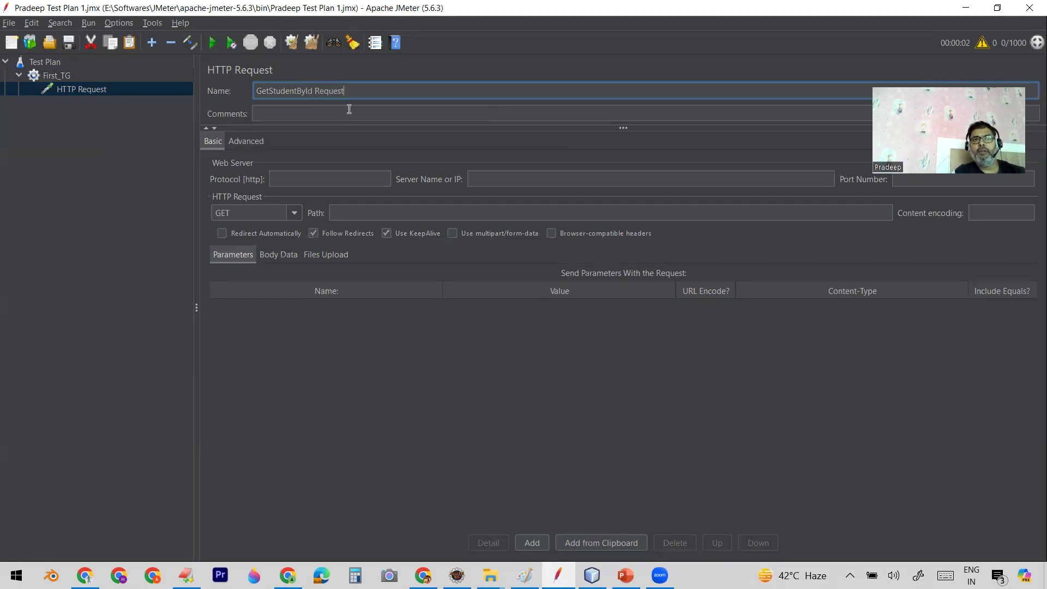
{"action": "left_click", "coordinate": [78, 90]}
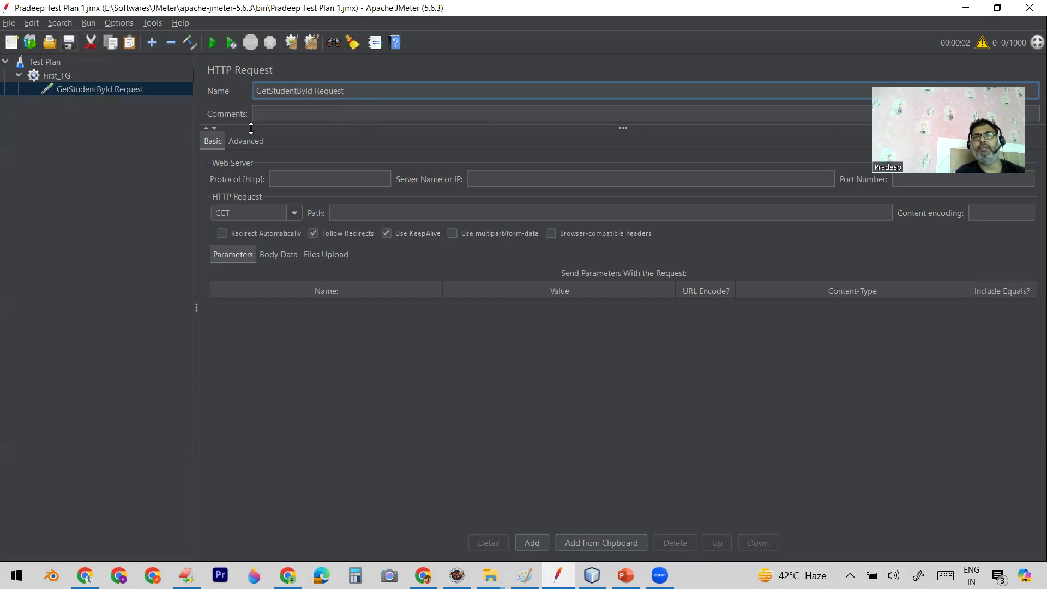
{"action": "left_click", "coordinate": [284, 106]}
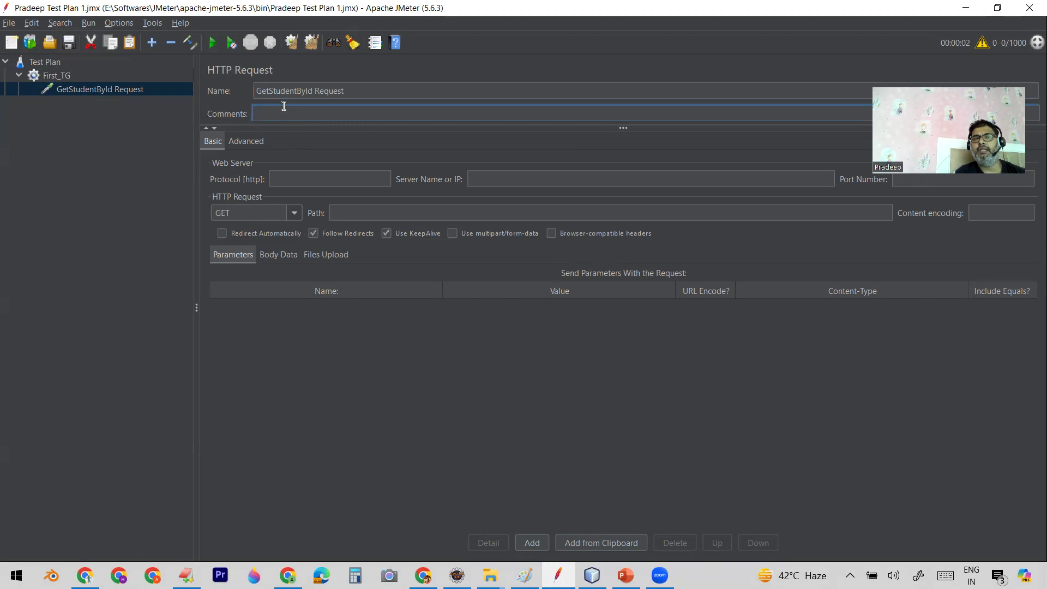
Step: Copy localhost from the get-students-by-Id URL in EditPlus and set it as the server name of the request in JMeter
{"action": "left_click", "coordinate": [314, 181]}
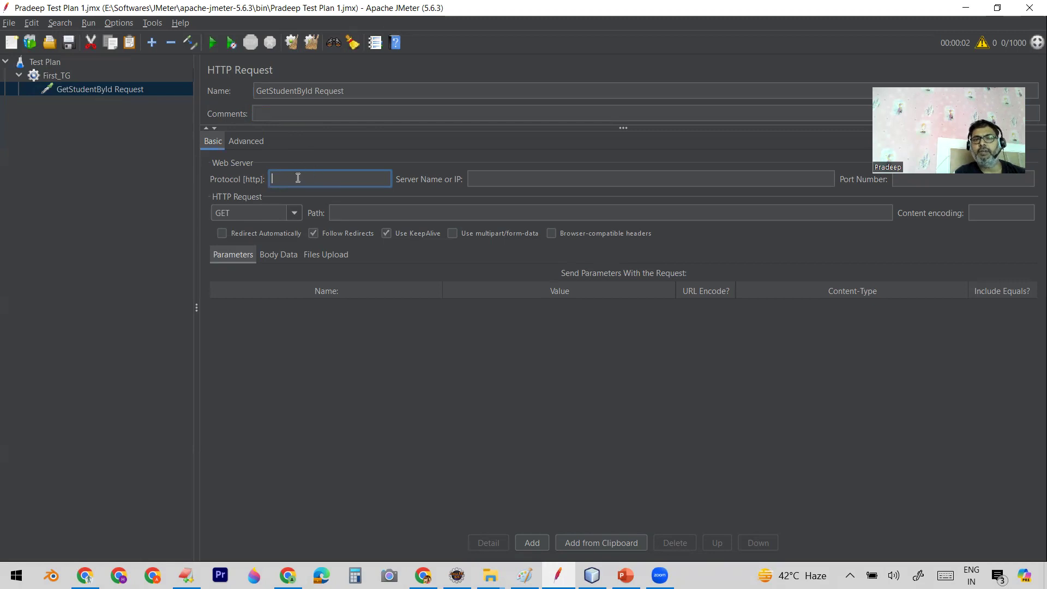
{"action": "left_click", "coordinate": [499, 179]}
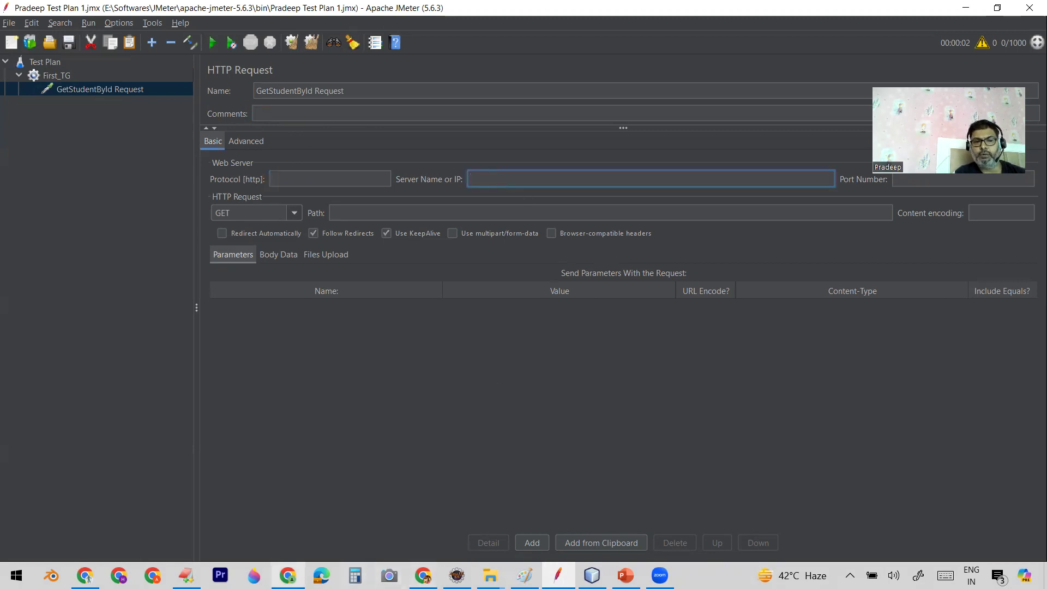
{"action": "left_click", "coordinate": [186, 575]}
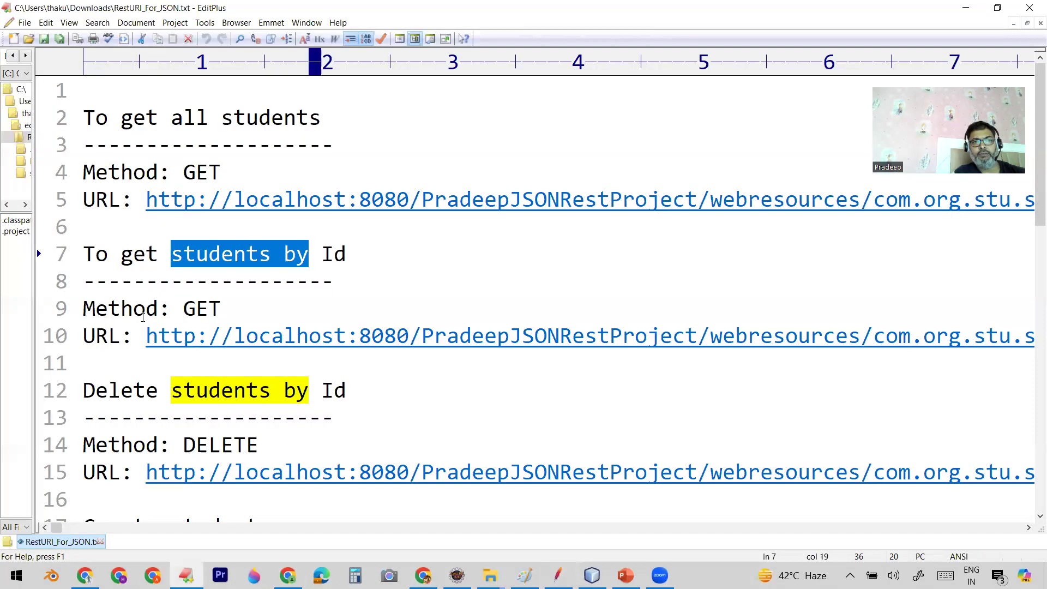
{"action": "left_click_drag", "start_coordinate": [234, 335], "coordinate": [347, 336]}
{"action": "key", "text": "ctrl+c"}
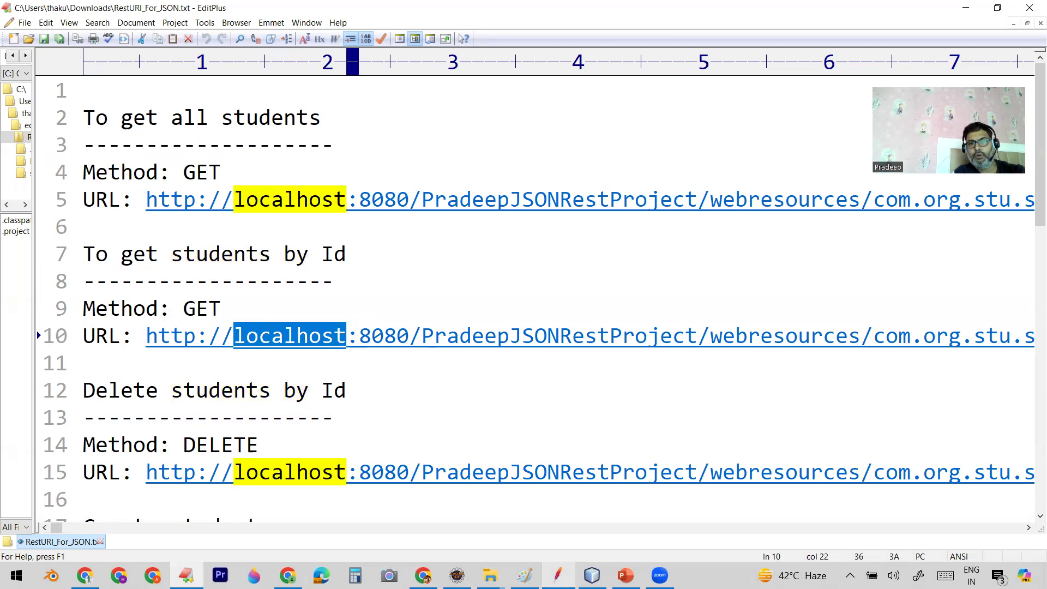
{"action": "key", "text": "alt+Tab"}
{"action": "left_click", "coordinate": [321, 177]}
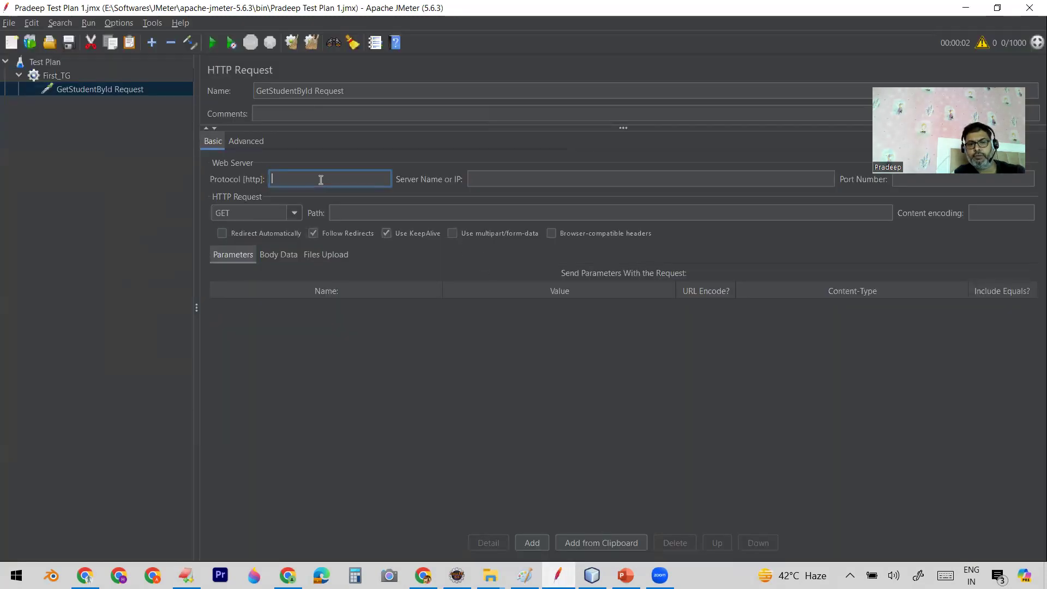
{"action": "left_click", "coordinate": [505, 174]}
{"action": "key", "text": "ctrl+v"}
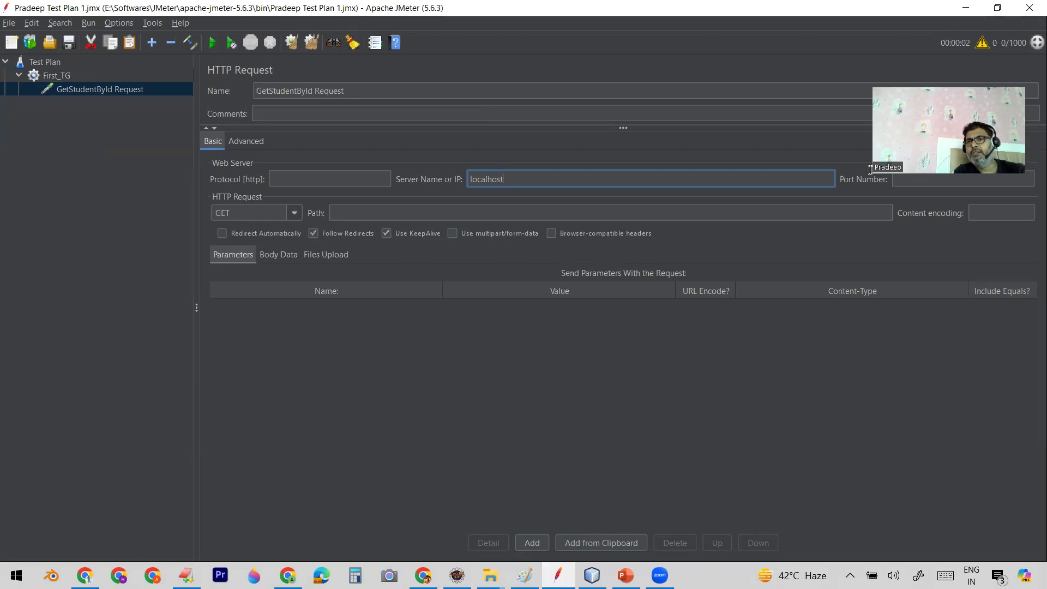
Step: Set the request's port number to 8080 and keep GET as its method
{"action": "left_click", "coordinate": [916, 177]}
{"action": "type", "text": "8080"}
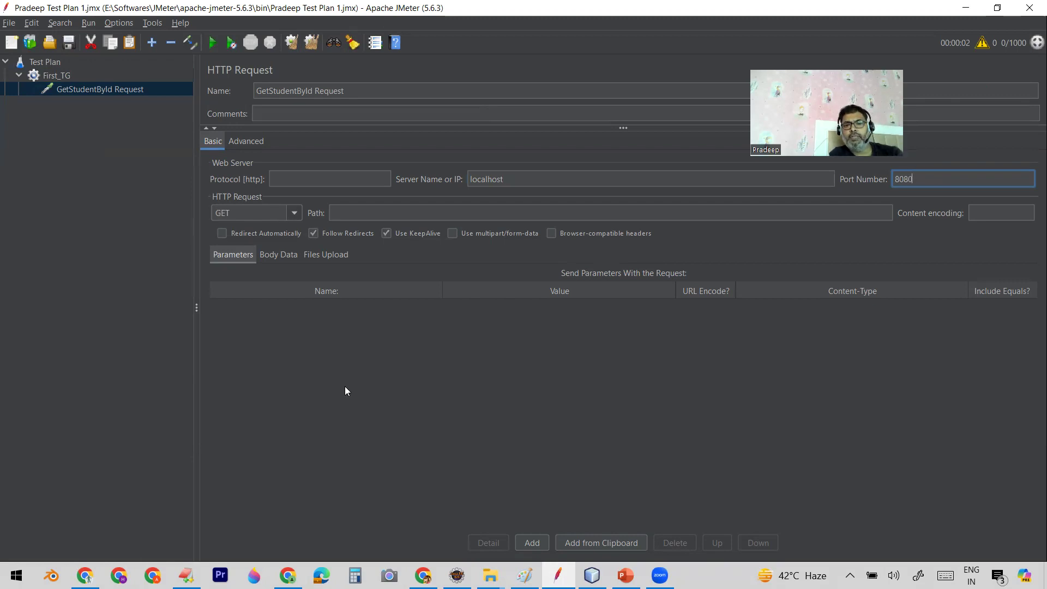
{"action": "left_click", "coordinate": [294, 213]}
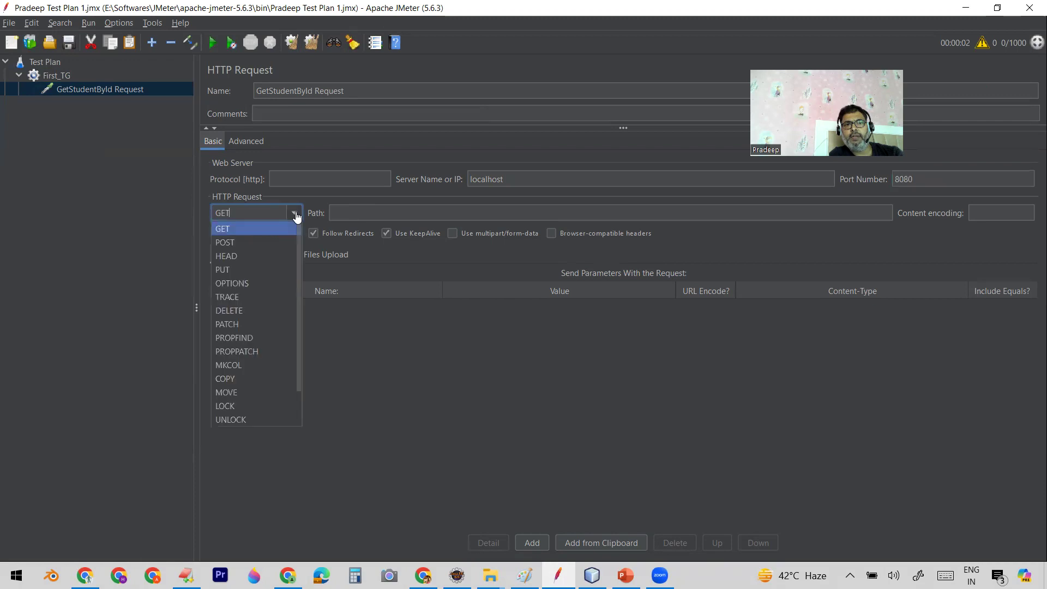
{"action": "left_click", "coordinate": [295, 215]}
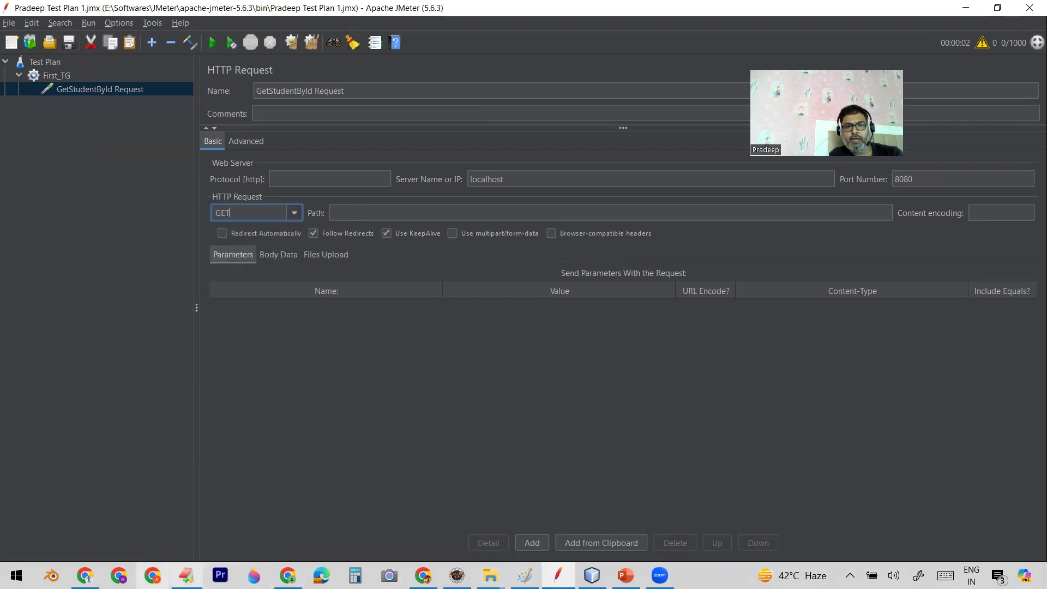
Step: Copy everything after the port from the get-students-by-Id URL in EditPlus into the JMeter request path, replacing {id} with 3
{"action": "left_click", "coordinate": [186, 575]}
{"action": "left_click_drag", "start_coordinate": [413, 334], "coordinate": [1035, 334]}
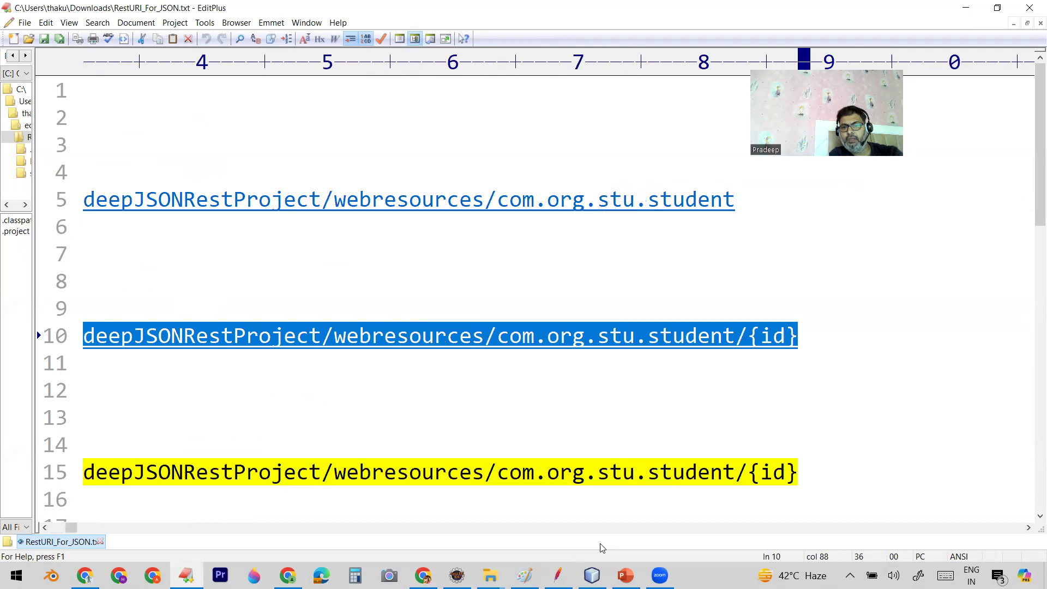
{"action": "left_click", "coordinate": [557, 575]}
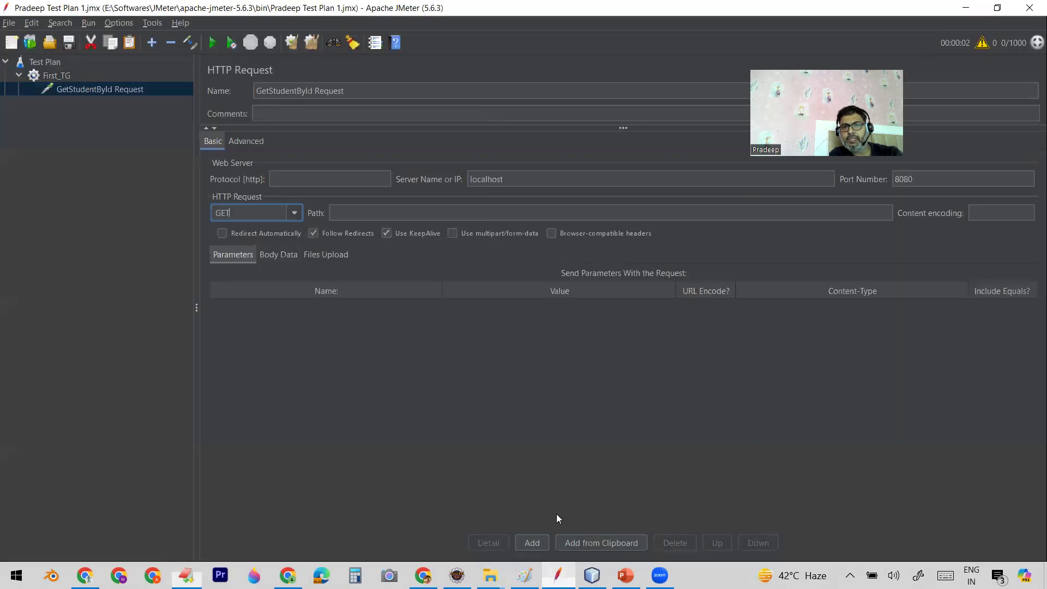
{"action": "left_click", "coordinate": [386, 211]}
{"action": "key", "text": "ctrl+v"}
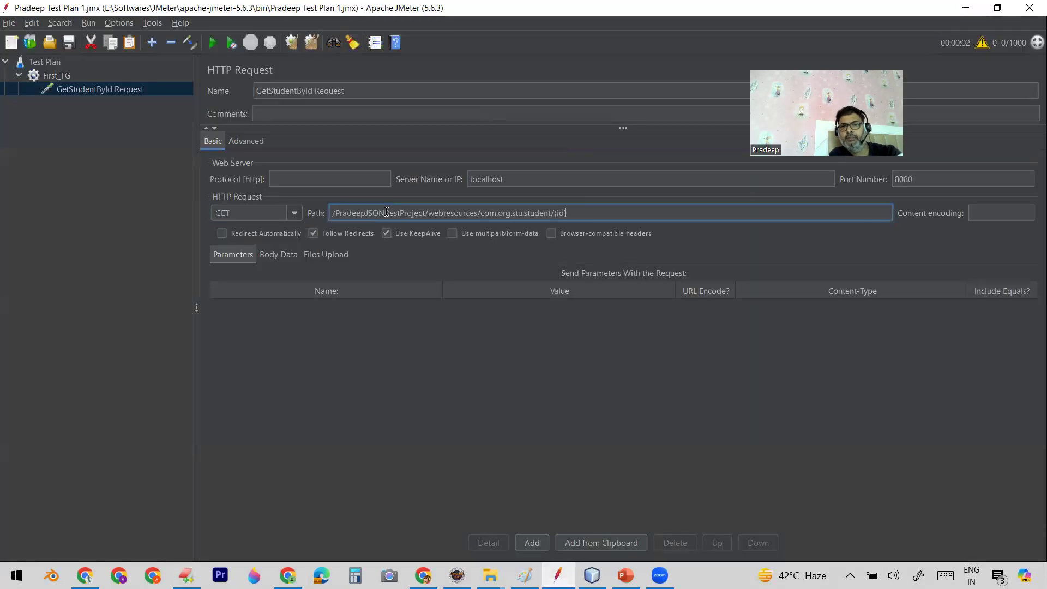
{"action": "key", "text": "BackSpace"}
{"action": "key", "text": "BackSpace"}
{"action": "key", "text": "BackSpace"}
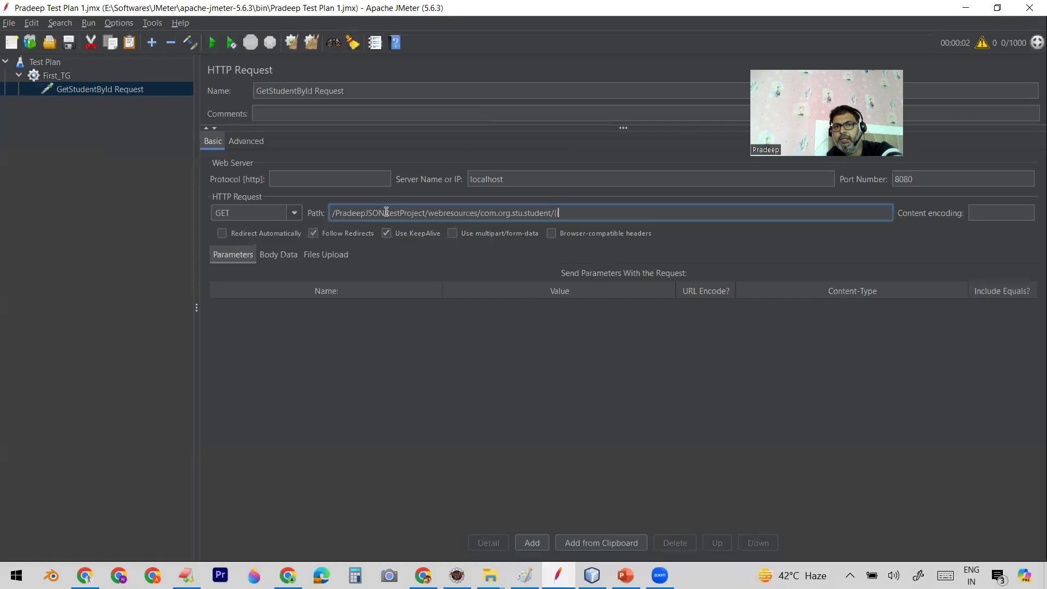
{"action": "key", "text": "BackSpace"}
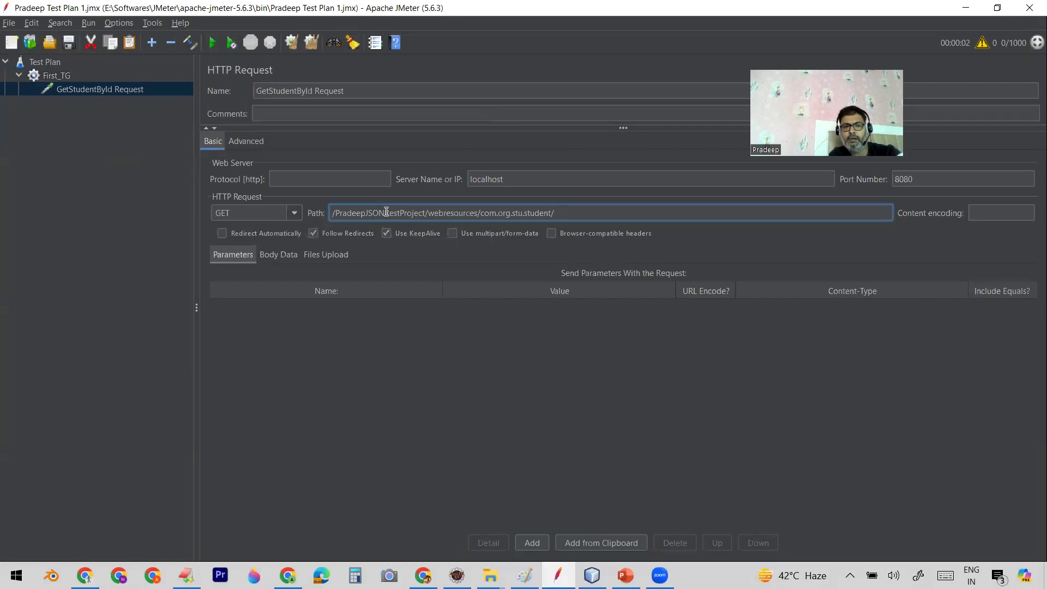
{"action": "type", "text": "3"}
{"action": "left_click", "coordinate": [378, 360]}
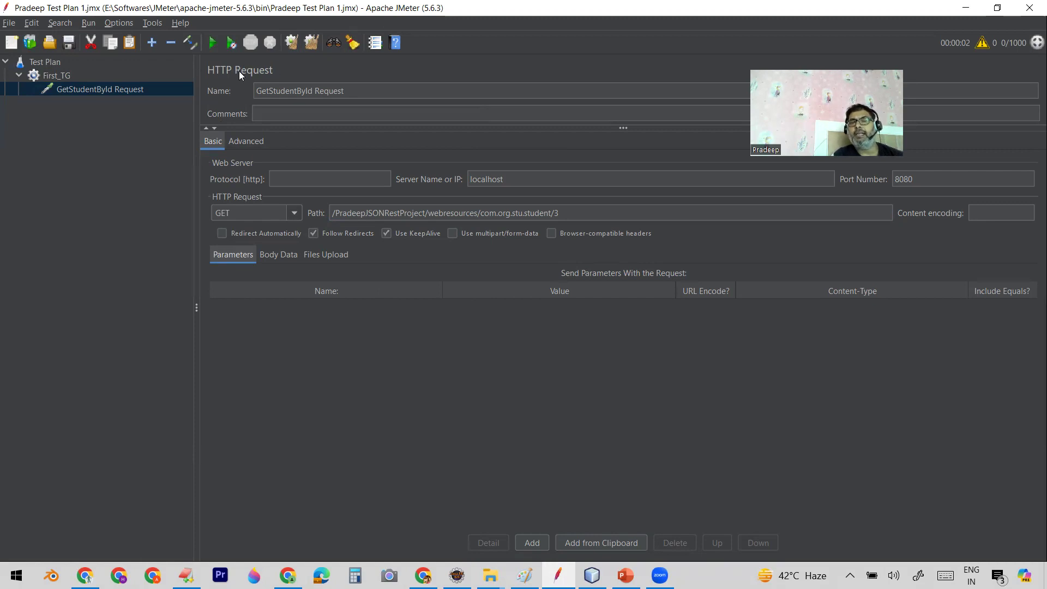
Step: Add an empty parameter row to the request and view its file upload settings
{"action": "left_click", "coordinate": [294, 213]}
{"action": "left_click", "coordinate": [294, 212]}
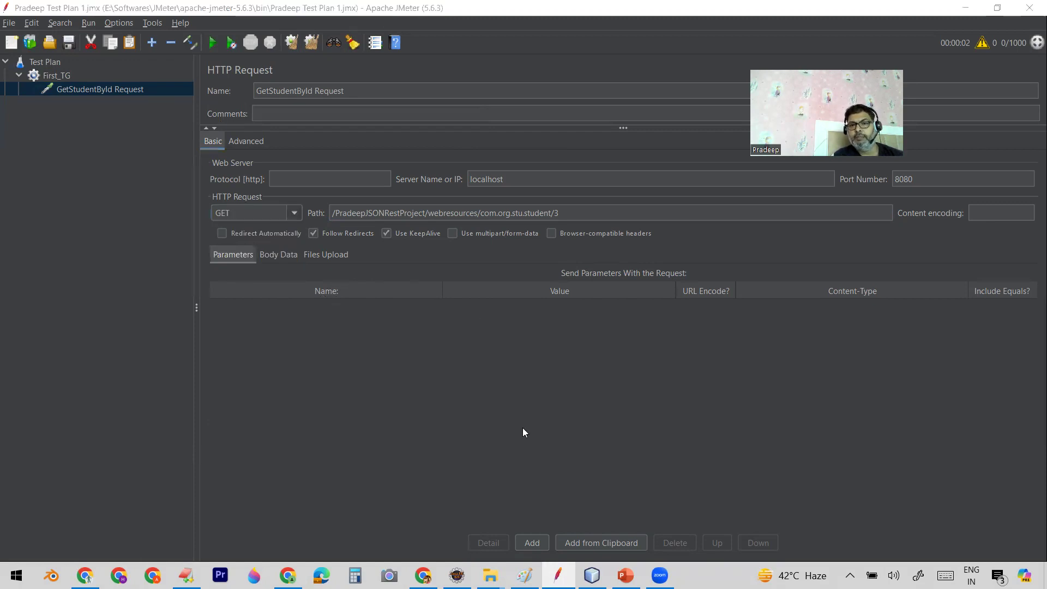
{"action": "left_click", "coordinate": [532, 542]}
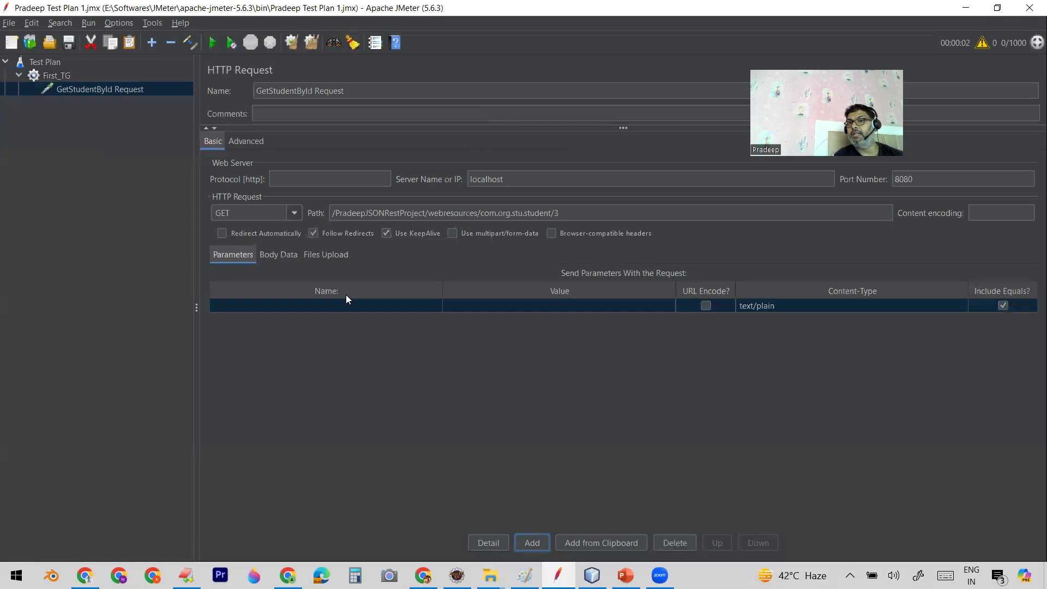
{"action": "left_click", "coordinate": [329, 254]}
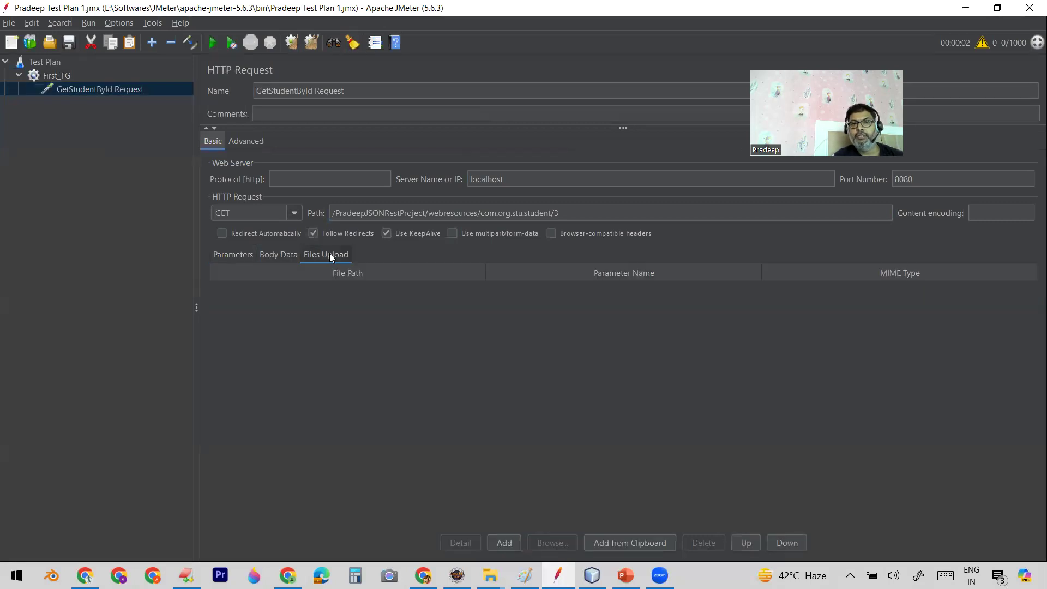
{"action": "left_click", "coordinate": [232, 255]}
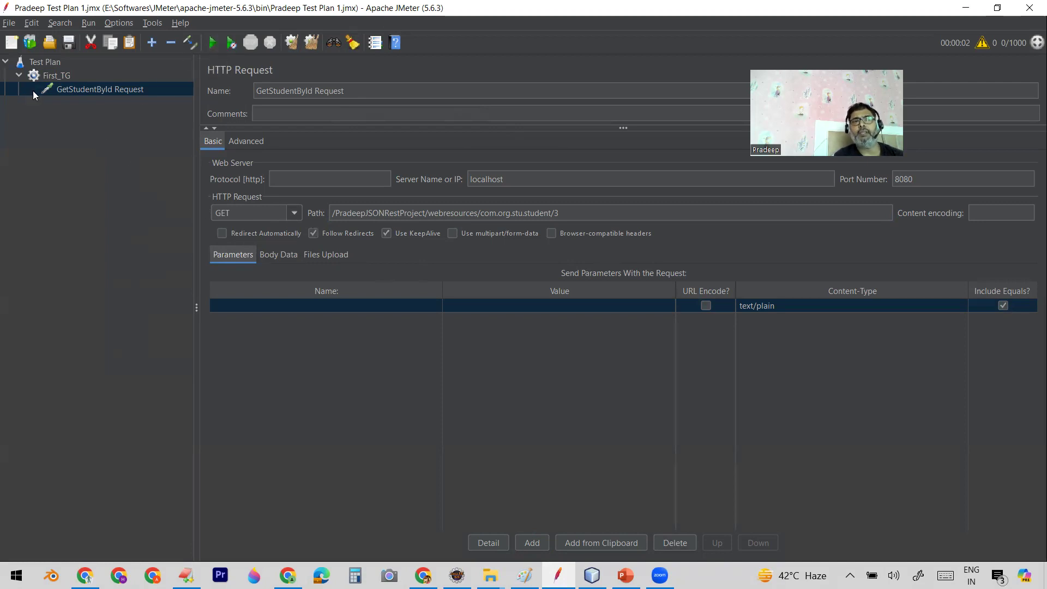
Step: Review the First_TG thread group's thread properties and the GetStudentById Request beneath it
{"action": "left_click", "coordinate": [47, 77]}
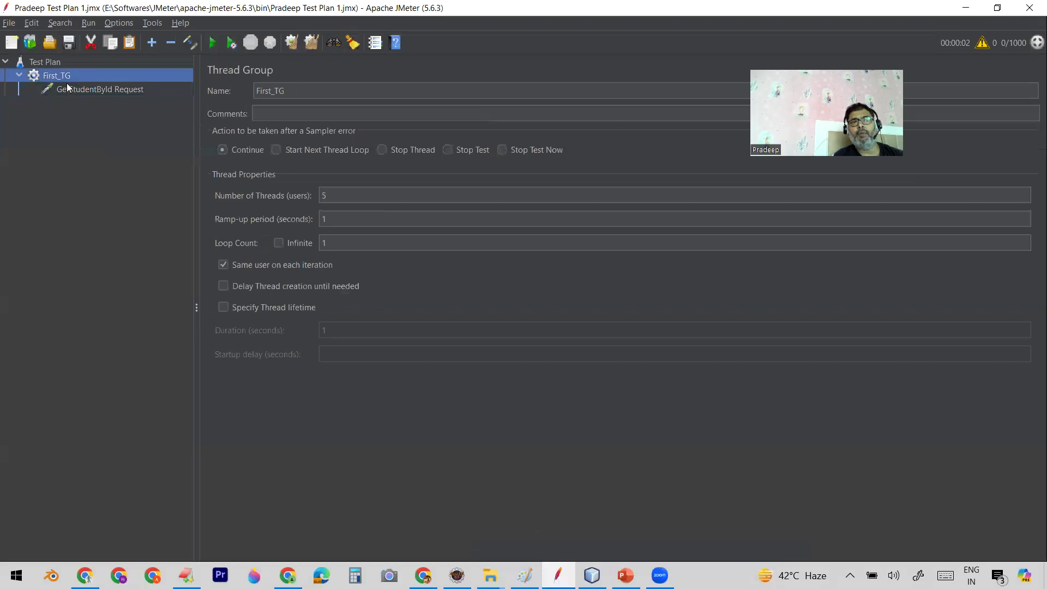
{"action": "left_click", "coordinate": [69, 88]}
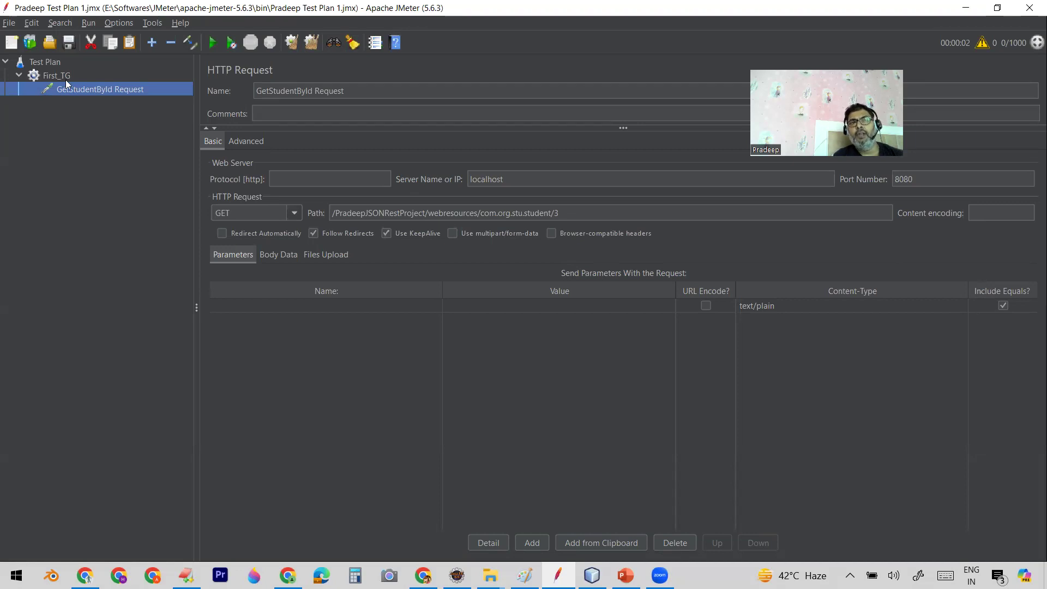
{"action": "left_click", "coordinate": [63, 77]}
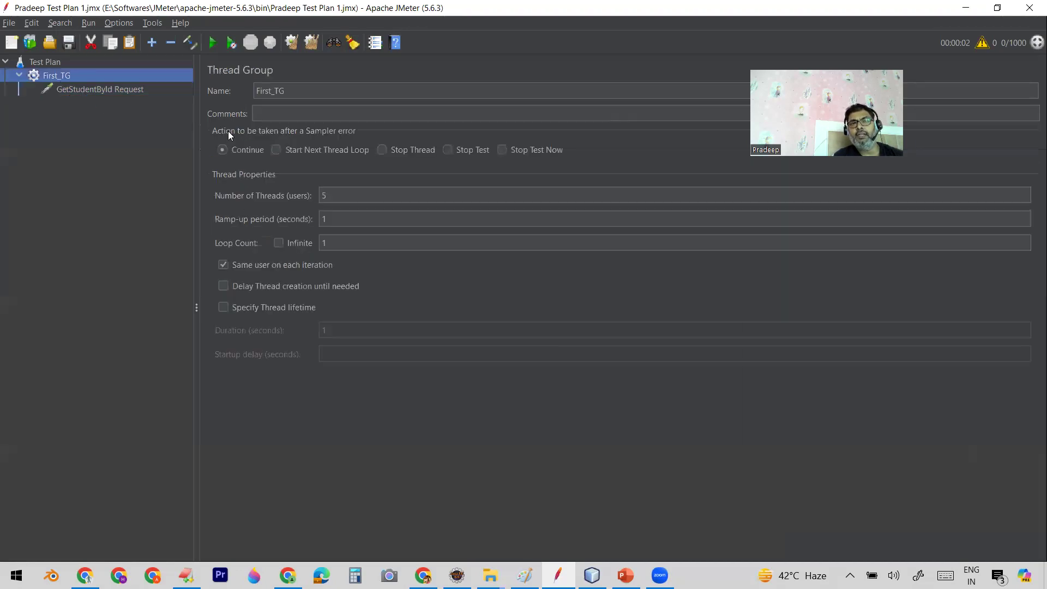
{"action": "left_click", "coordinate": [337, 196]}
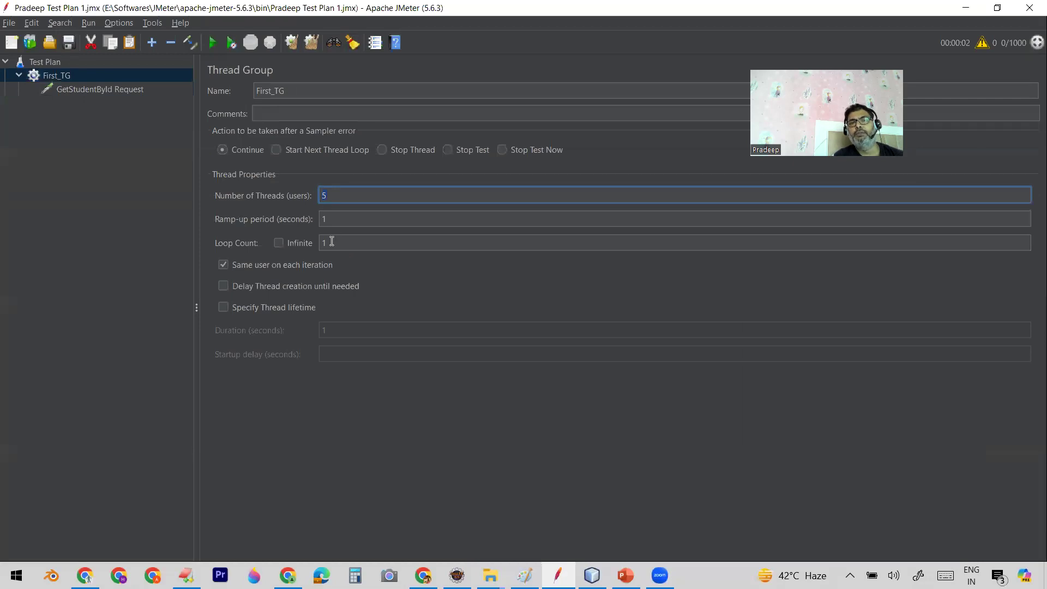
{"action": "left_click", "coordinate": [58, 74]}
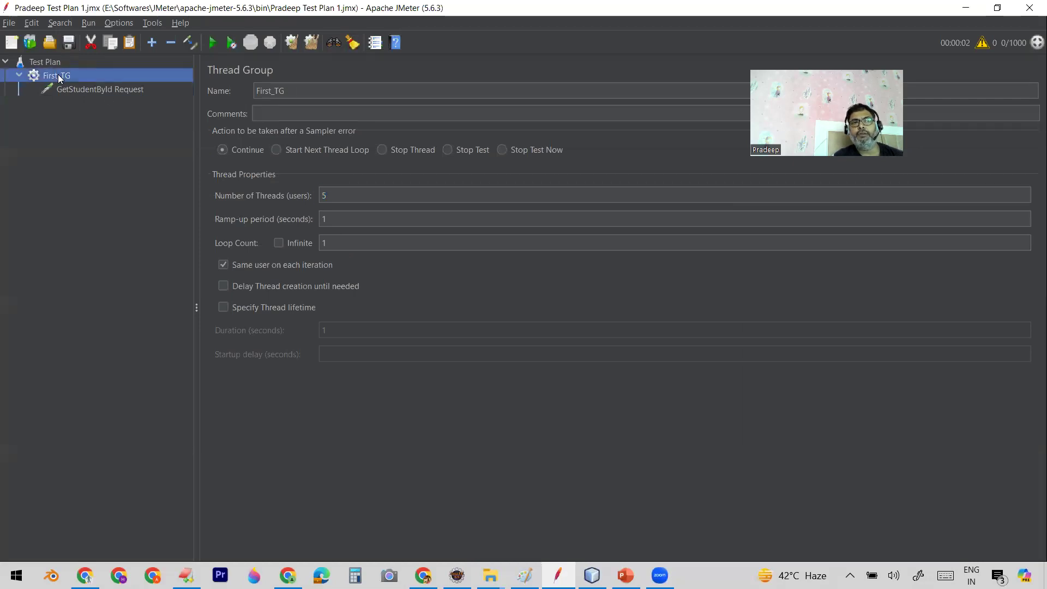
Step: Add a View Results in Table listener to the First_TG thread group and run the test plan
{"action": "right_click", "coordinate": [58, 74]}
{"action": "mouse_move", "coordinate": [195, 87]}
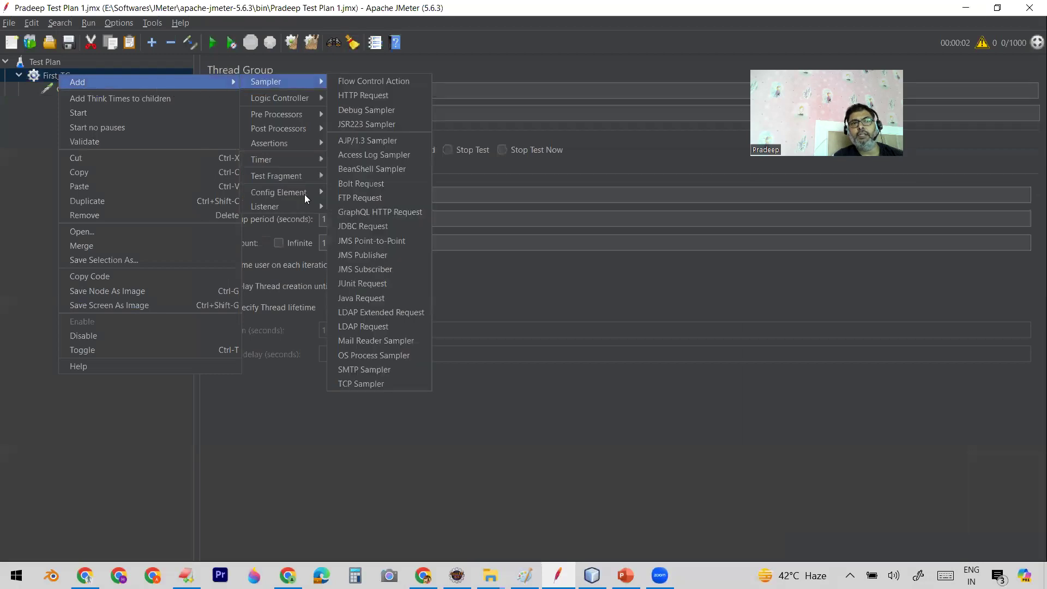
{"action": "mouse_move", "coordinate": [308, 207]}
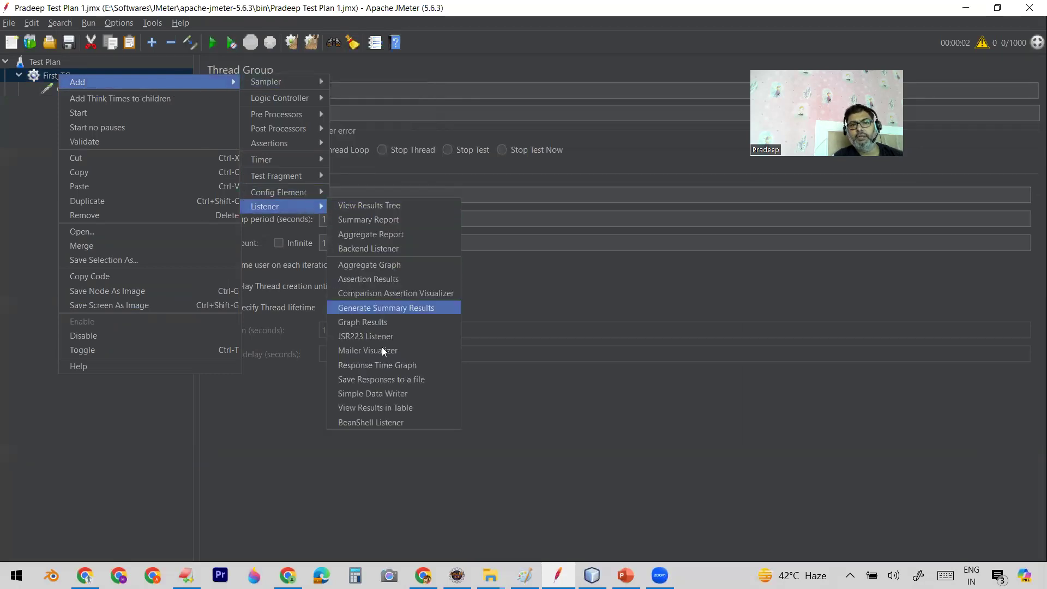
{"action": "left_click", "coordinate": [382, 409]}
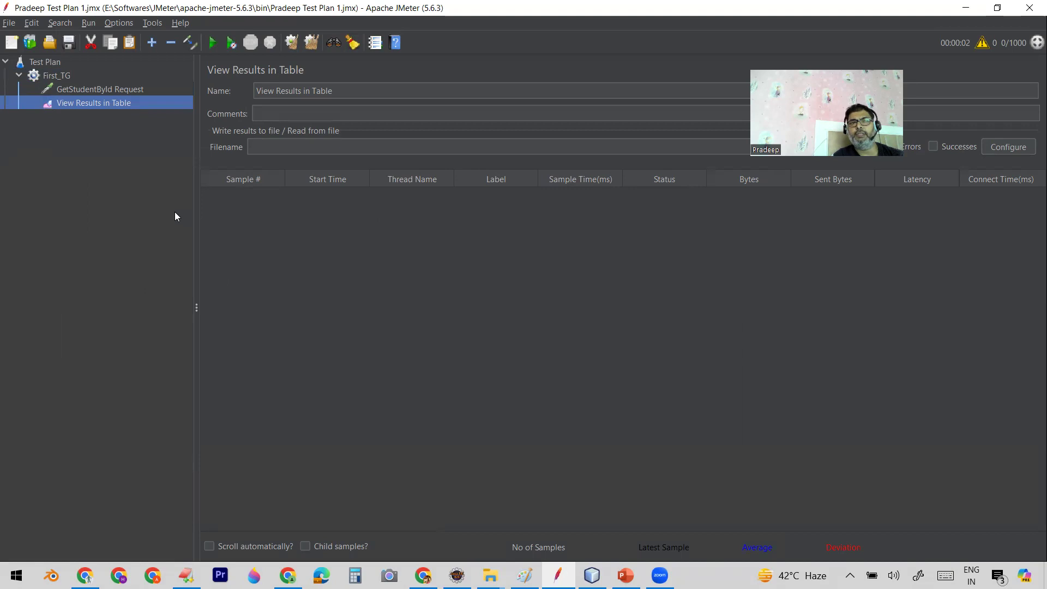
{"action": "left_click", "coordinate": [213, 42]}
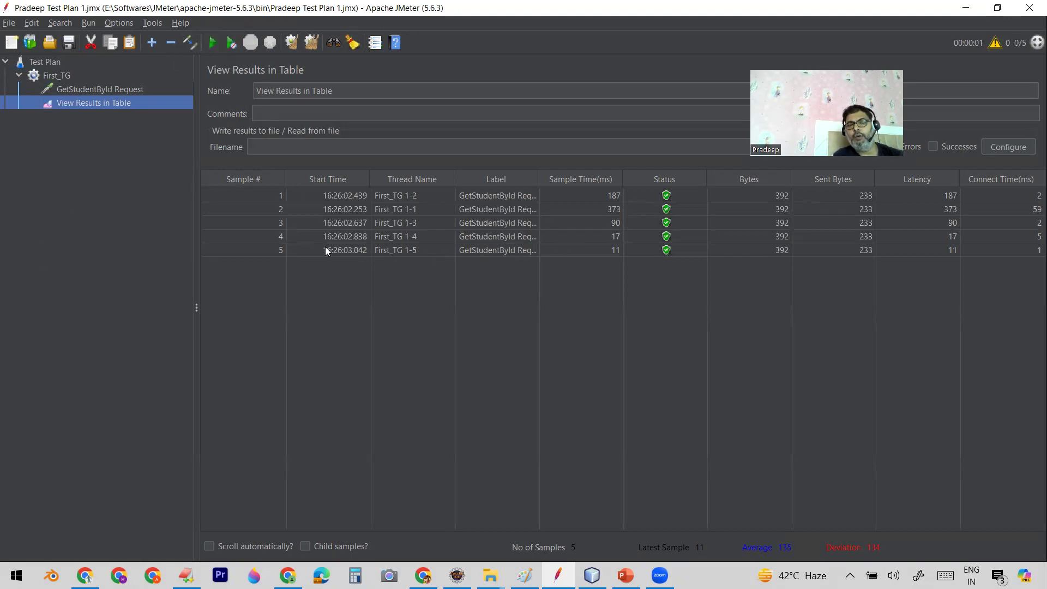
Step: Add a View Results Tree listener to First_TG and run the test plan again
{"action": "left_click", "coordinate": [64, 76]}
{"action": "right_click", "coordinate": [64, 76]}
{"action": "mouse_move", "coordinate": [184, 80]}
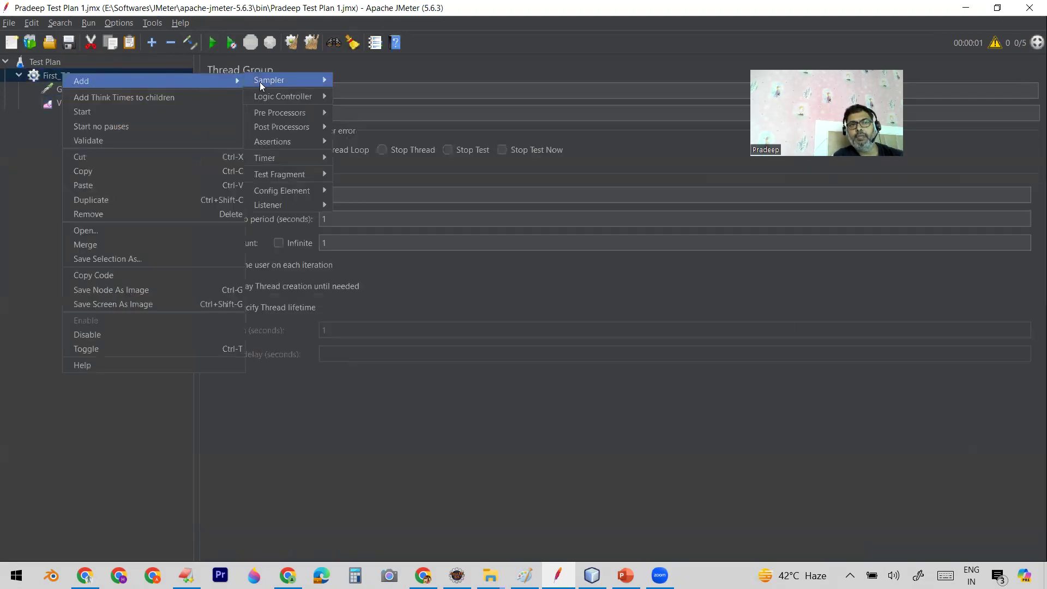
{"action": "mouse_move", "coordinate": [294, 196]}
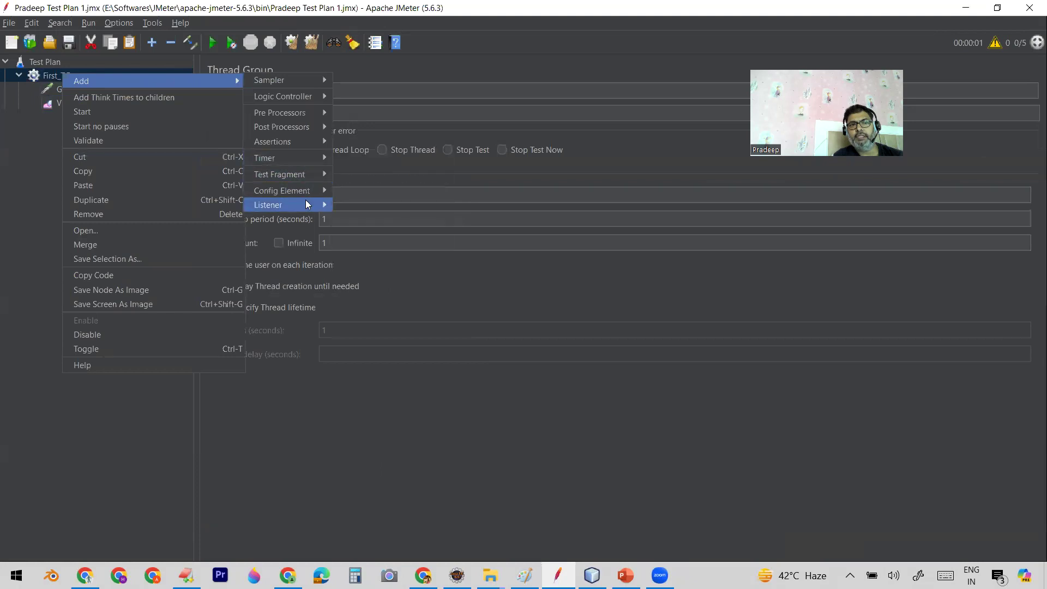
{"action": "mouse_move", "coordinate": [305, 200]}
{"action": "left_click", "coordinate": [355, 204]}
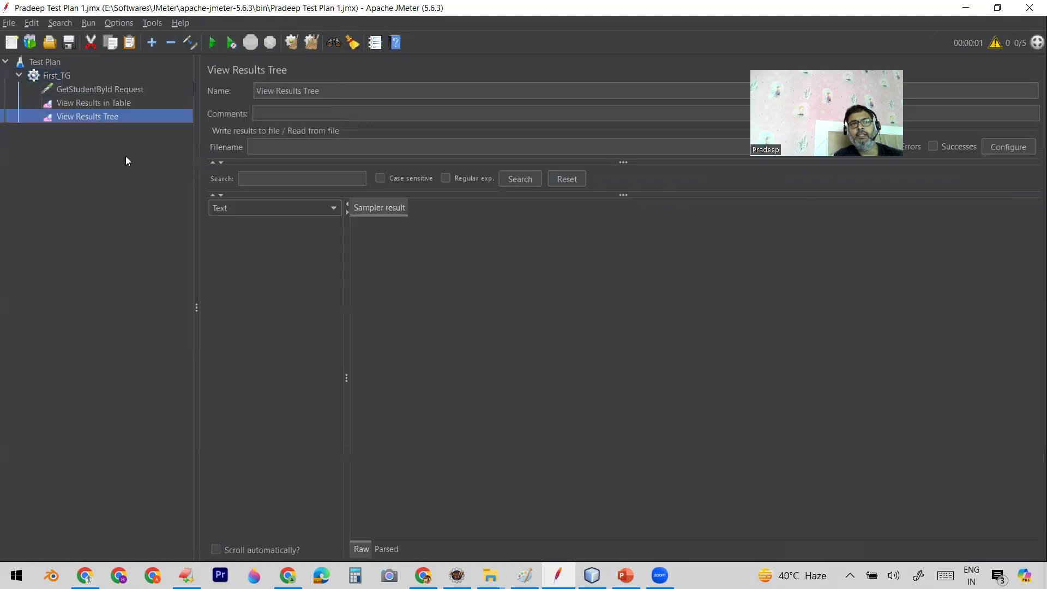
{"action": "left_click", "coordinate": [212, 42]}
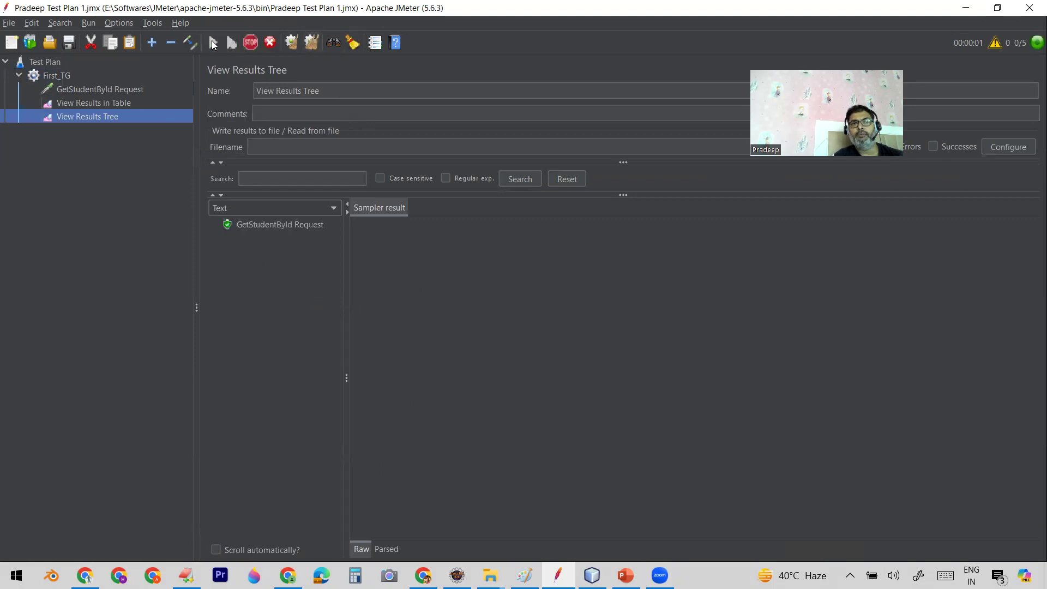
Step: Review the latest run in the results table, and the first sample's result, request body and response body in the results tree
{"action": "left_click", "coordinate": [81, 103]}
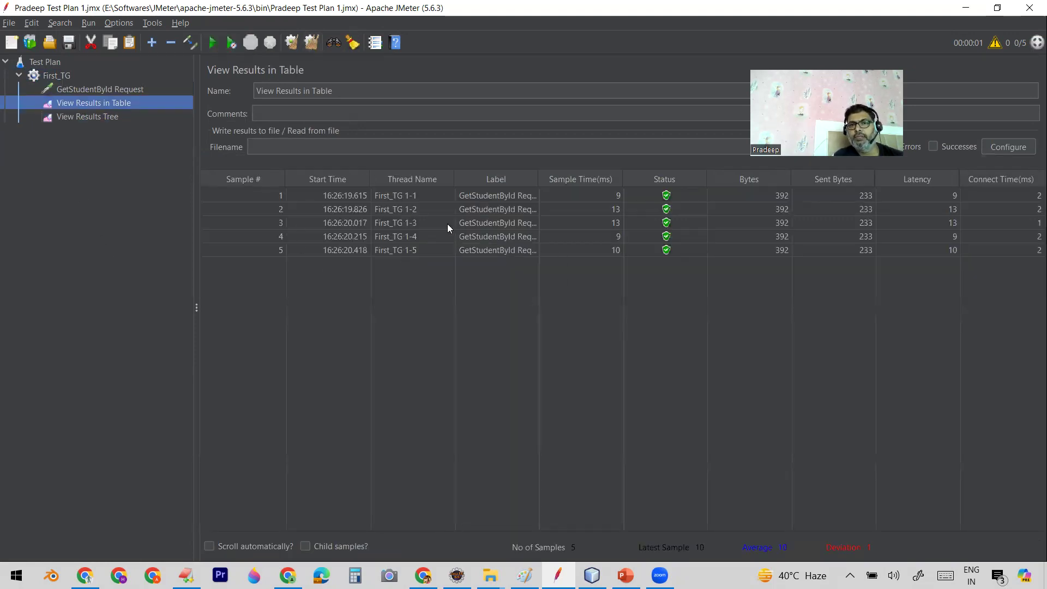
{"action": "left_click", "coordinate": [89, 117]}
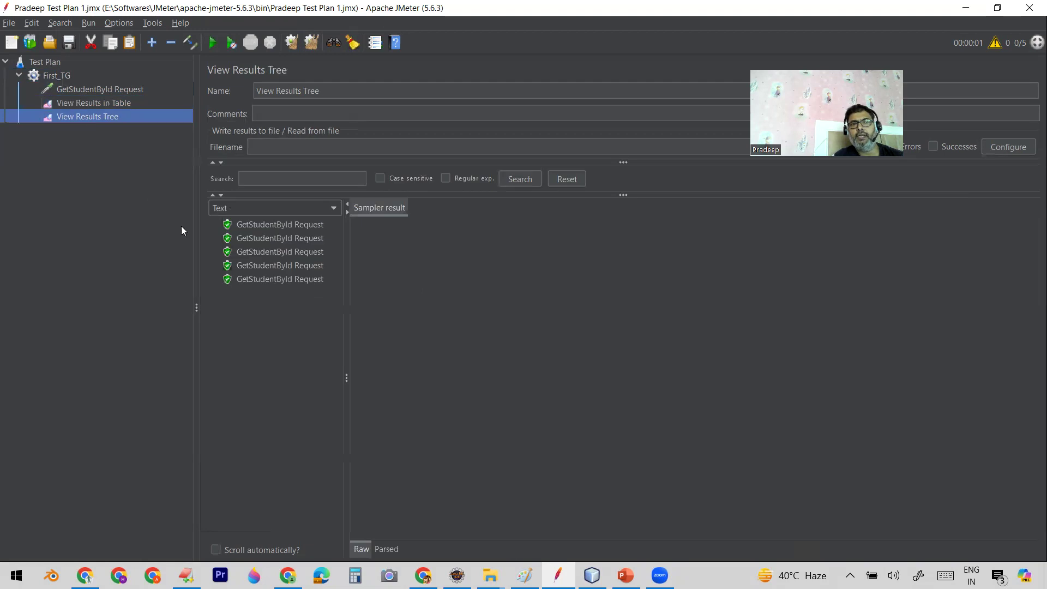
{"action": "left_click", "coordinate": [254, 226]}
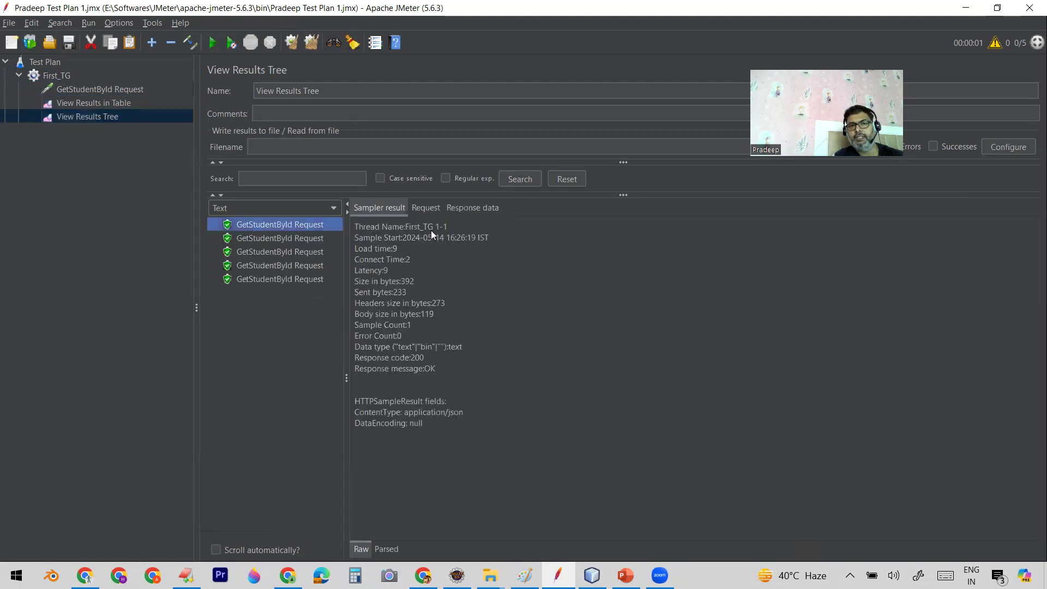
{"action": "left_click", "coordinate": [424, 208]}
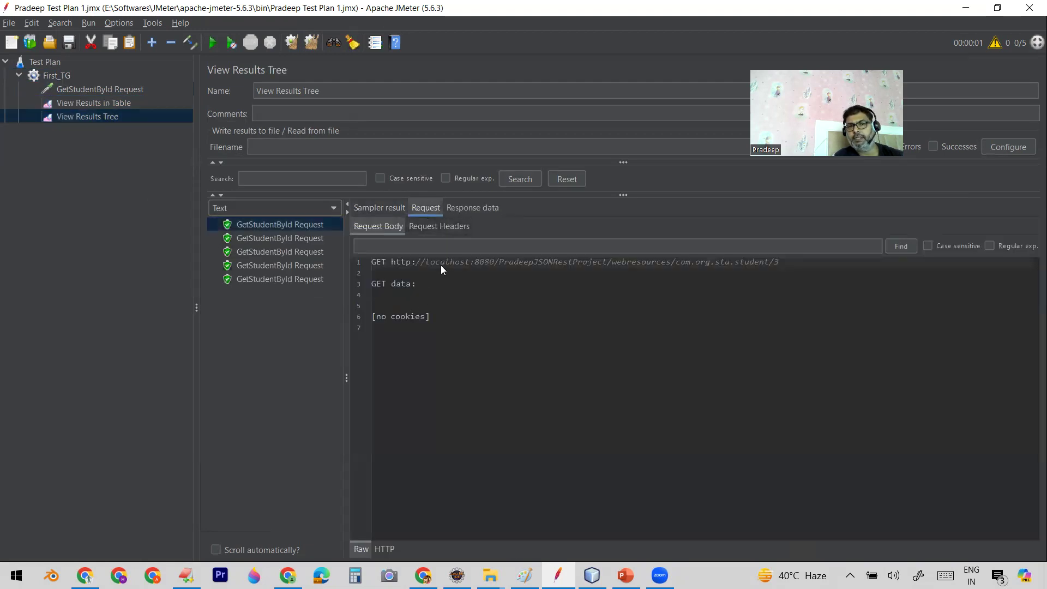
{"action": "left_click_drag", "start_coordinate": [446, 264], "coordinate": [720, 270]}
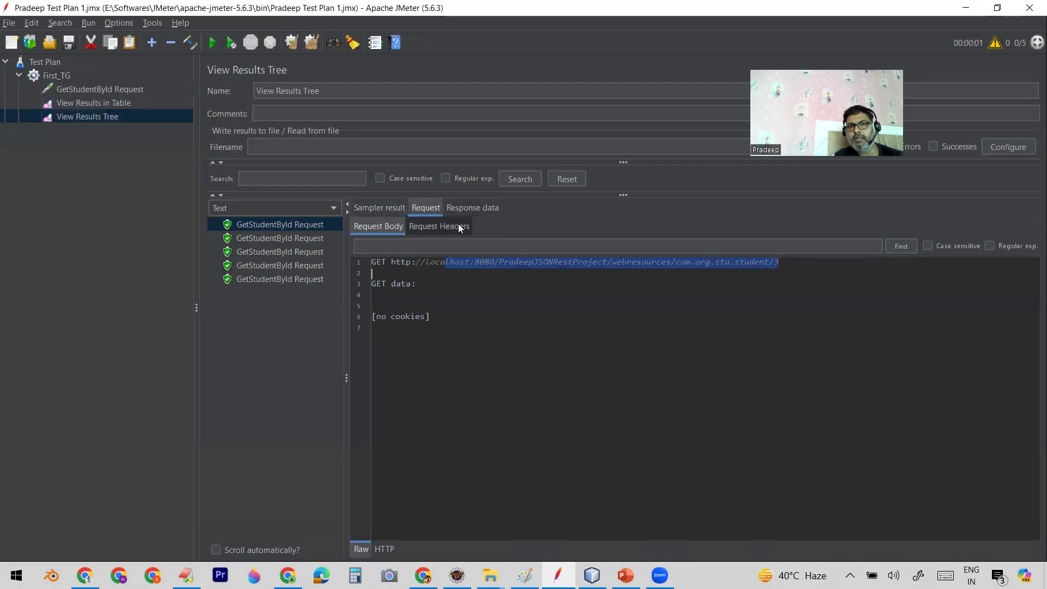
{"action": "left_click", "coordinate": [469, 207]}
{"action": "left_click_drag", "start_coordinate": [783, 265], "coordinate": [343, 273]}
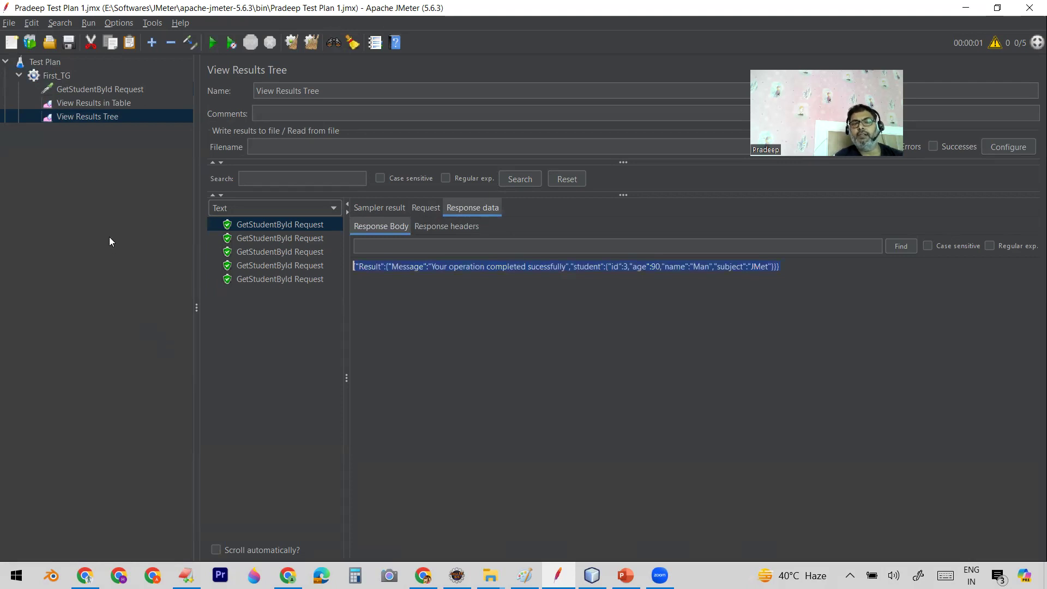
Step: Add a JDBC Request sampler to the First_TG thread group
{"action": "left_click", "coordinate": [56, 75]}
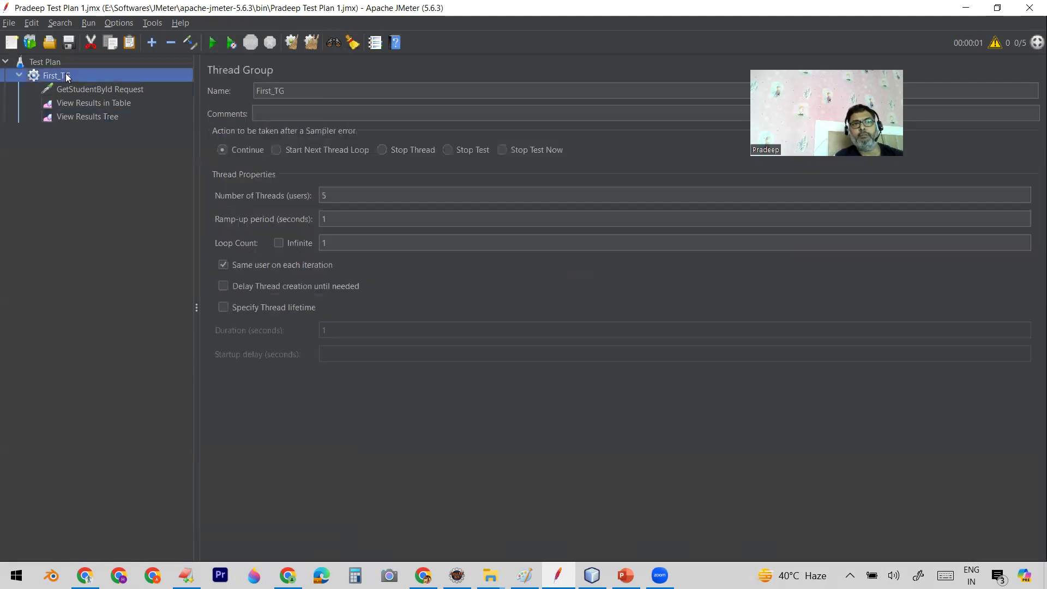
{"action": "right_click", "coordinate": [67, 75]}
{"action": "mouse_move", "coordinate": [101, 85]}
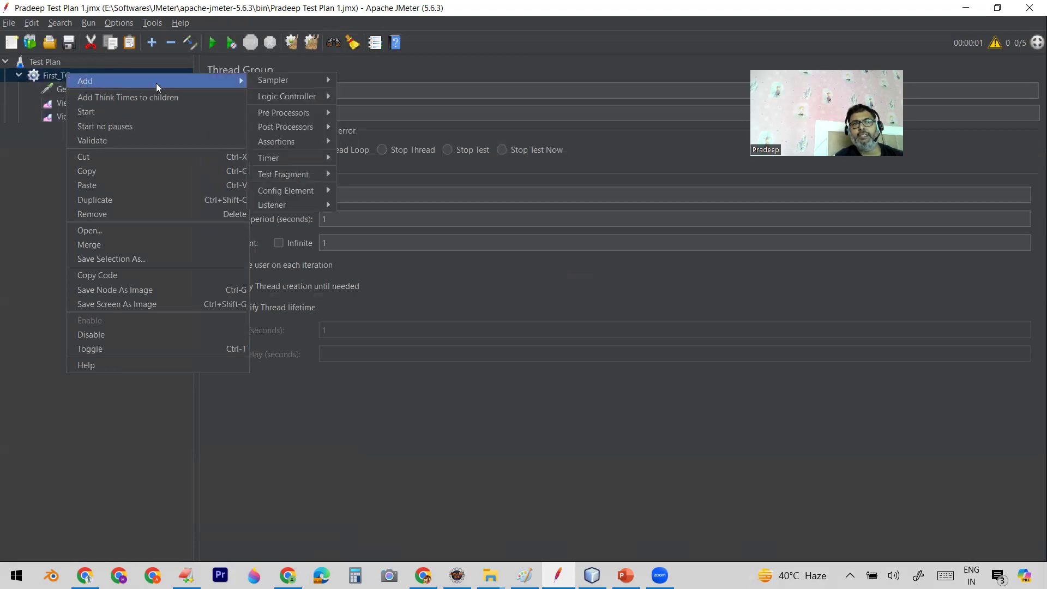
{"action": "mouse_move", "coordinate": [309, 82]}
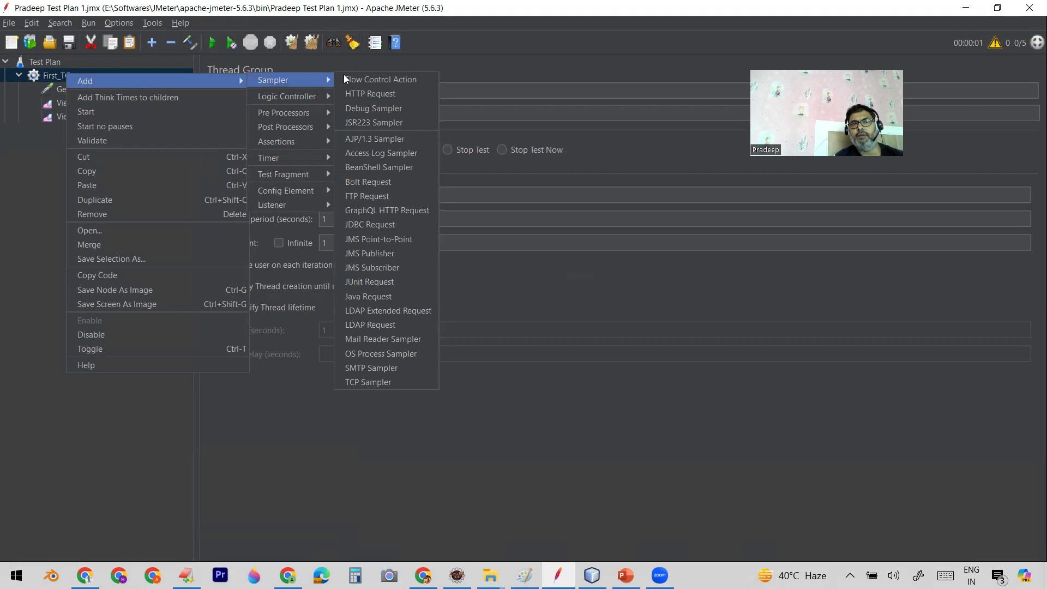
{"action": "left_click", "coordinate": [405, 225]}
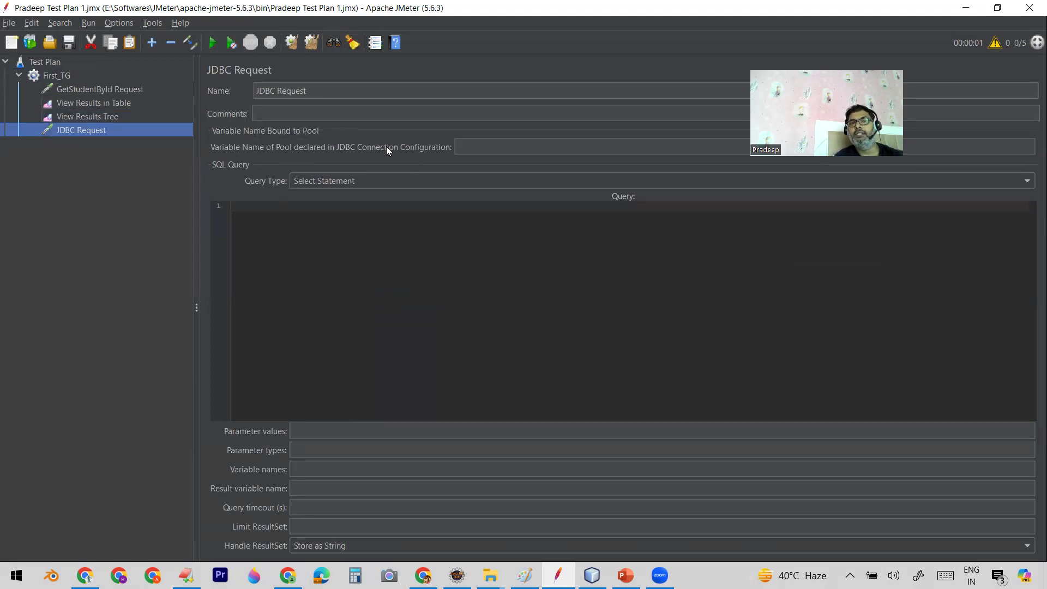
Step: Examine the JDBC Request's connection pool variable field and its available query types, leaving Select Statement chosen
{"action": "left_click", "coordinate": [471, 148]}
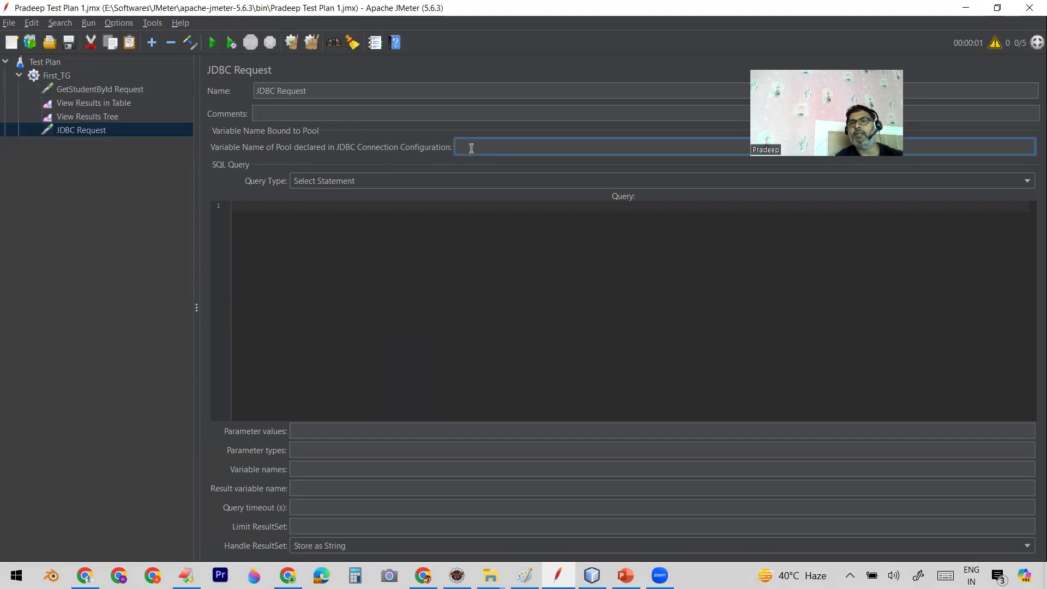
{"action": "left_click", "coordinate": [334, 182]}
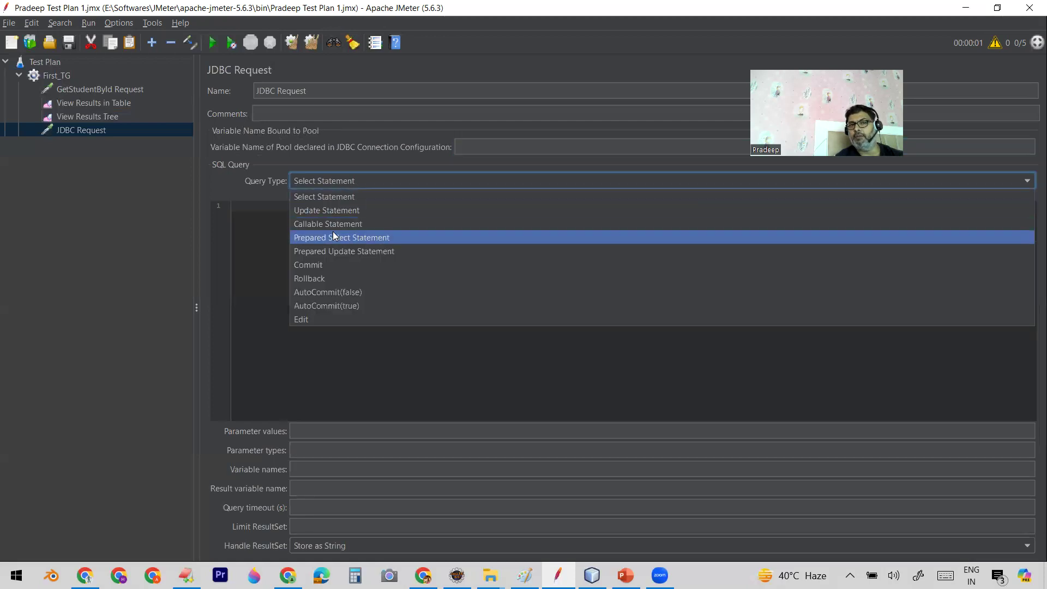
{"action": "left_click", "coordinate": [237, 180]}
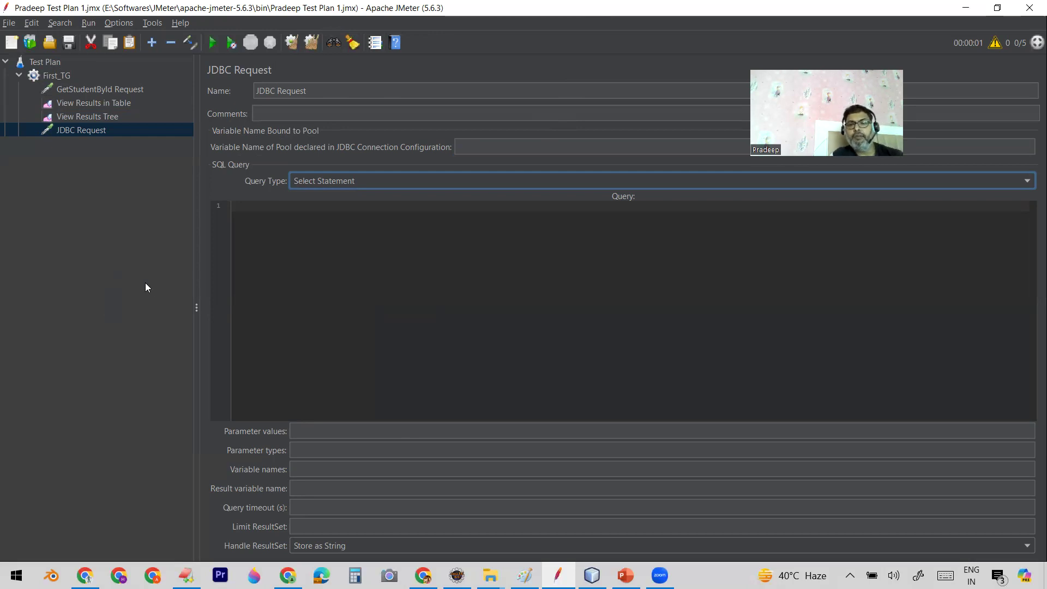
{"action": "mouse_move", "coordinate": [625, 576]}
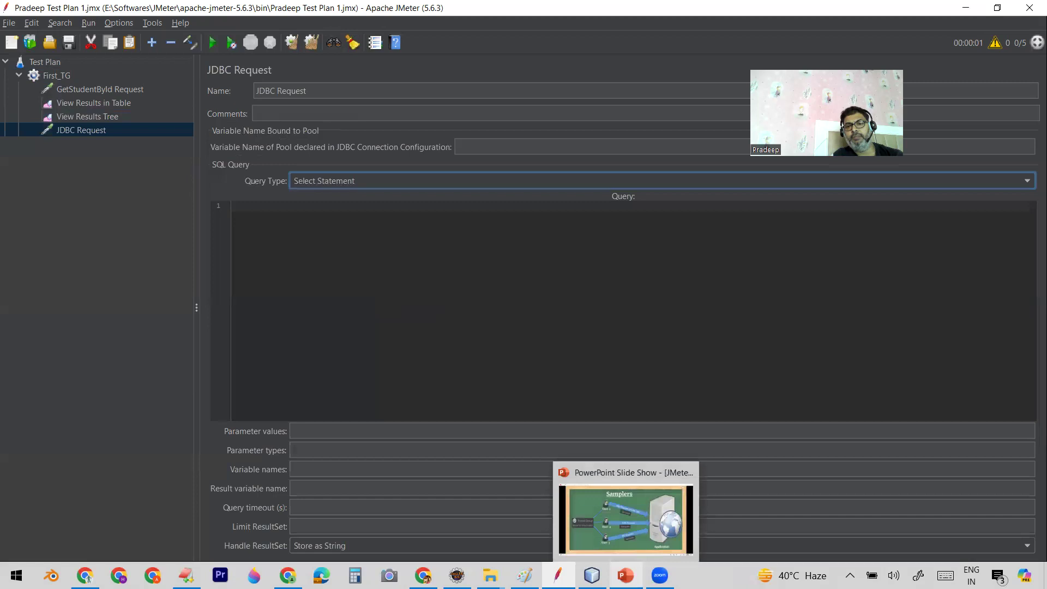